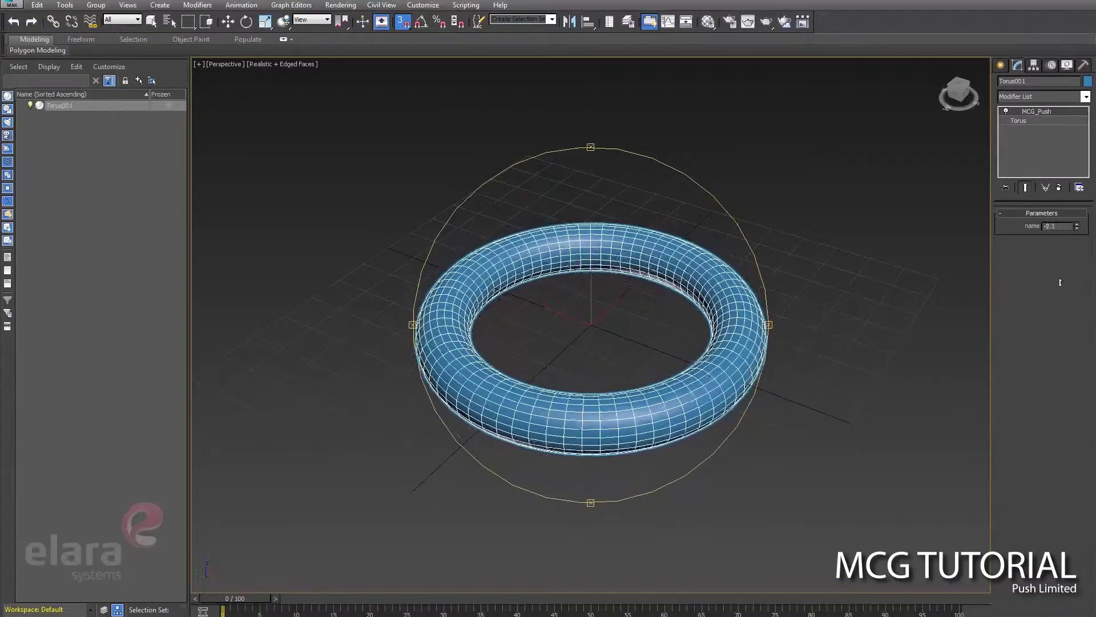
Try the MCG_Push modifier on the torus by raising its amount to 3.7 and lowering it again
left_click_drag(1057, 235, 1057, 205)
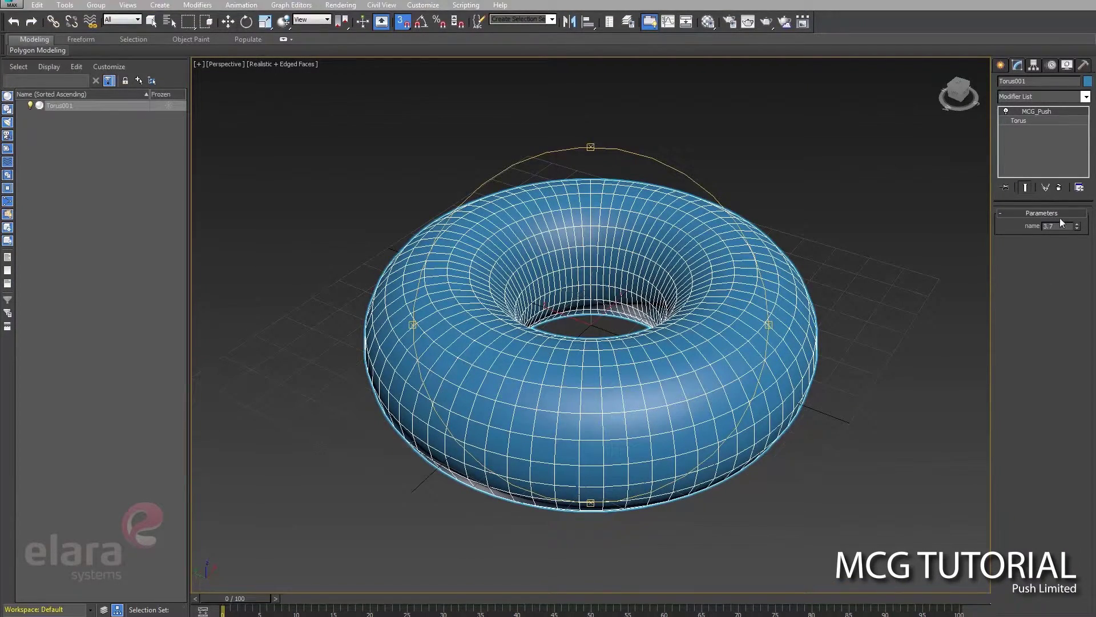
mouse_move(1077, 227)
left_mouse_down()
mouse_move(1076, 309)
mouse_move(1067, 228)
mouse_move(1066, 305)
mouse_move(1065, 245)
left_mouse_up()
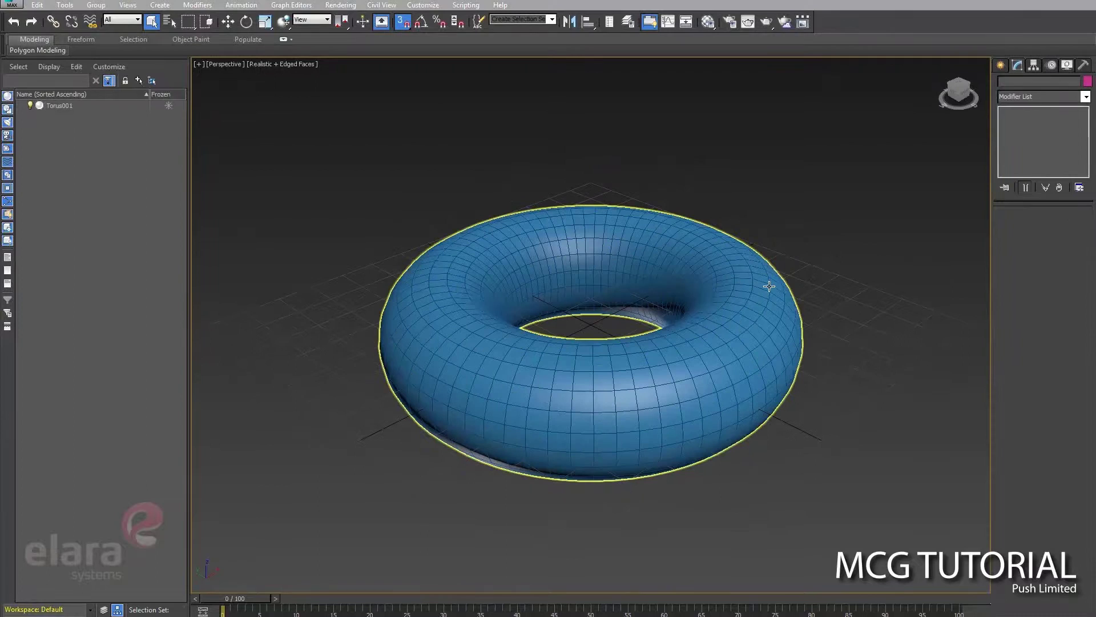
Add a standard Push modifier to the torus and try out different push values
left_click(885, 286)
left_click(797, 343)
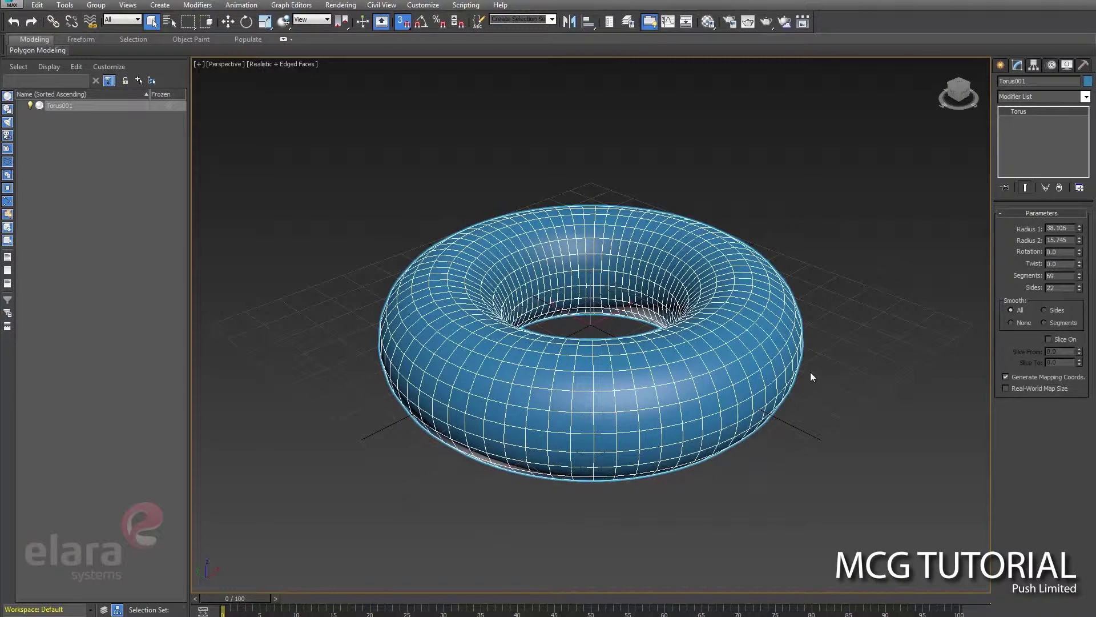
left_click(1085, 97)
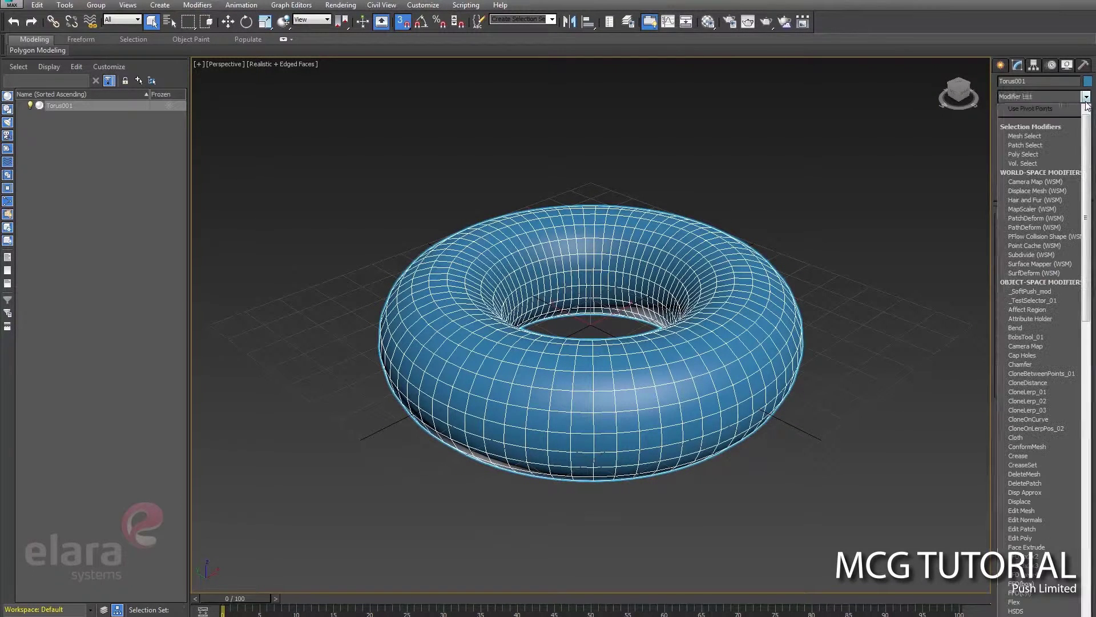
type("push")
key("Return")
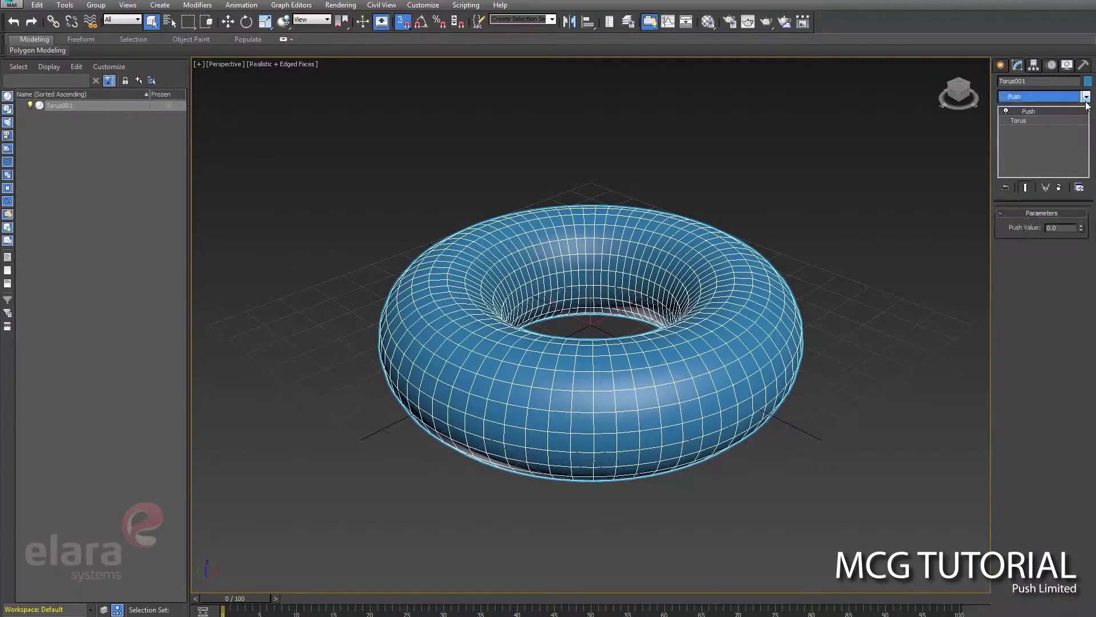
mouse_move(1081, 228)
left_mouse_down()
mouse_move(1080, 218)
mouse_move(1080, 236)
left_mouse_up()
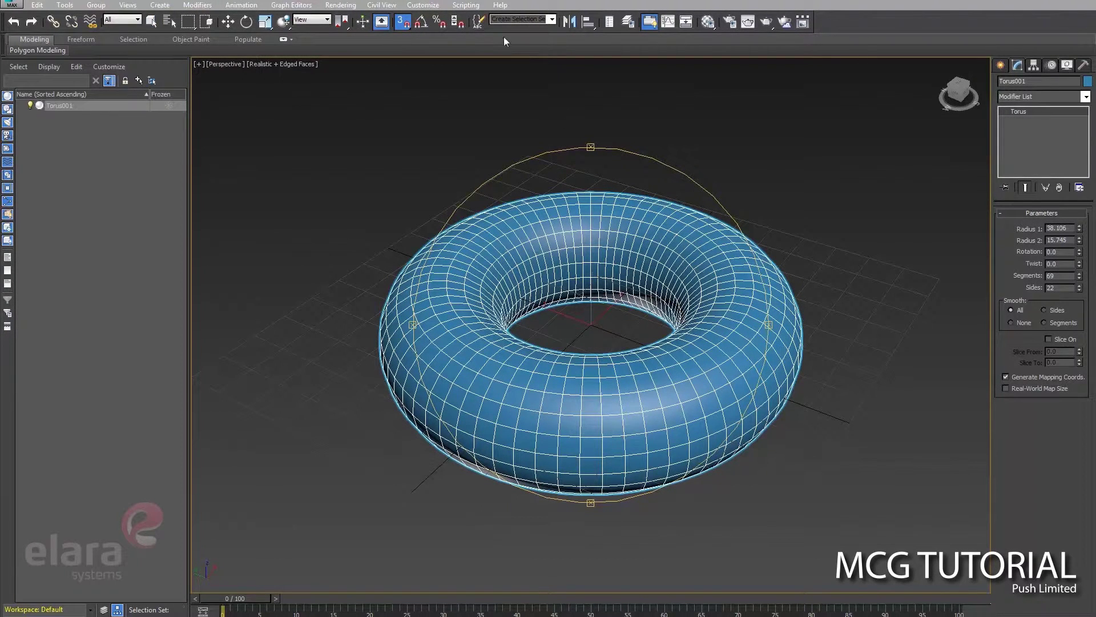
Open the Max Creation Graph editor
left_click(466, 6)
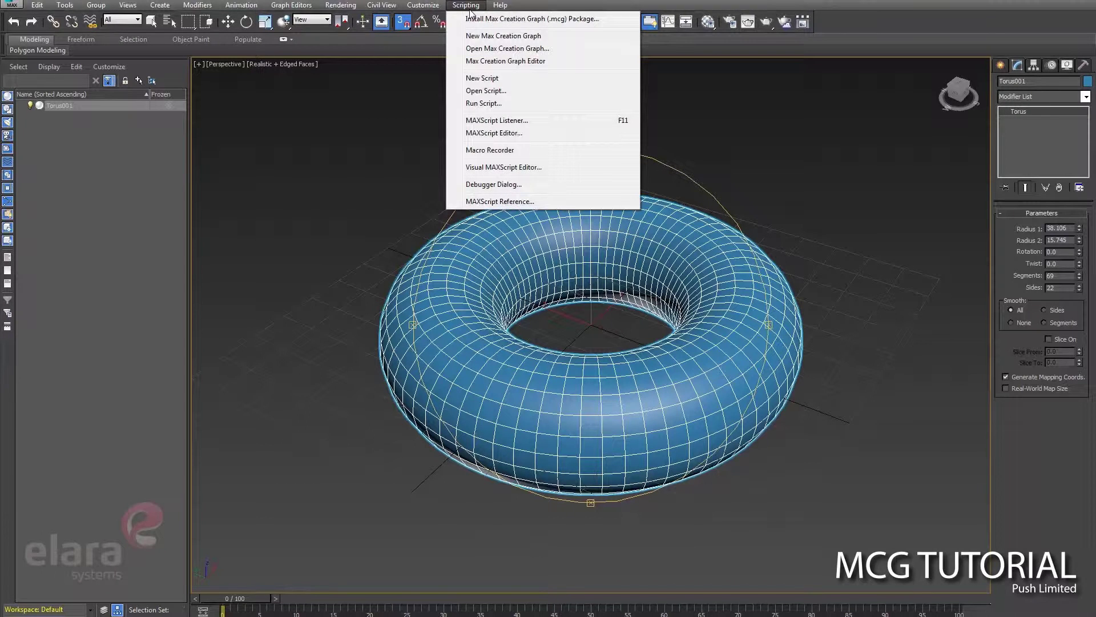
left_click(483, 61)
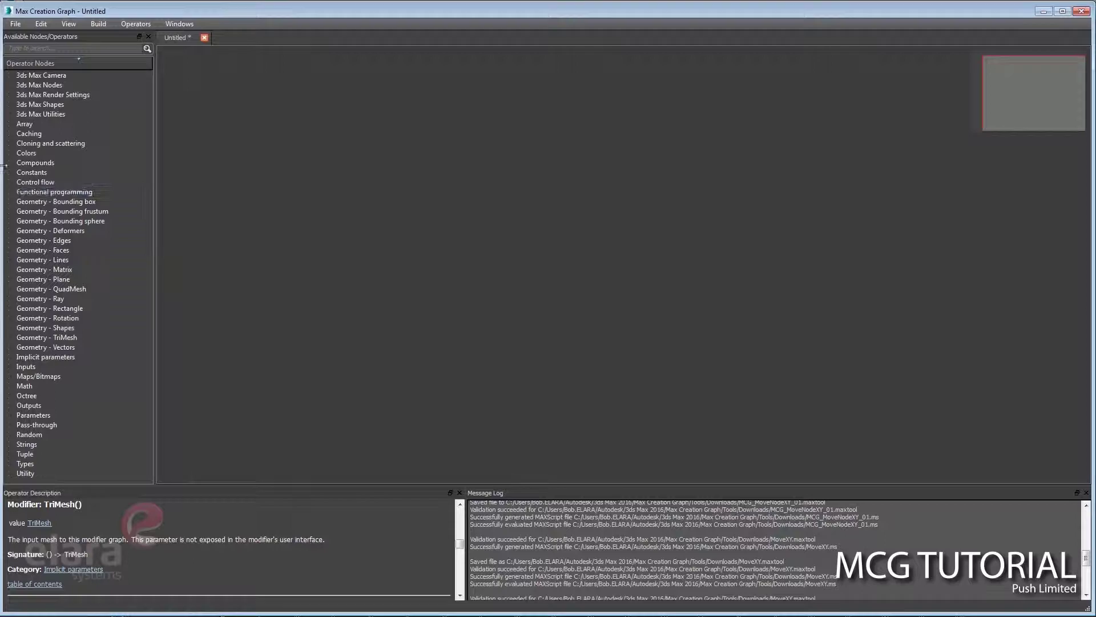
Examine the operator categories Compounds and Parameters, reading the descriptions of Parameter: Single and Parameter: Int32 and their output types
left_click(9, 163)
left_click(9, 163)
left_click(10, 416)
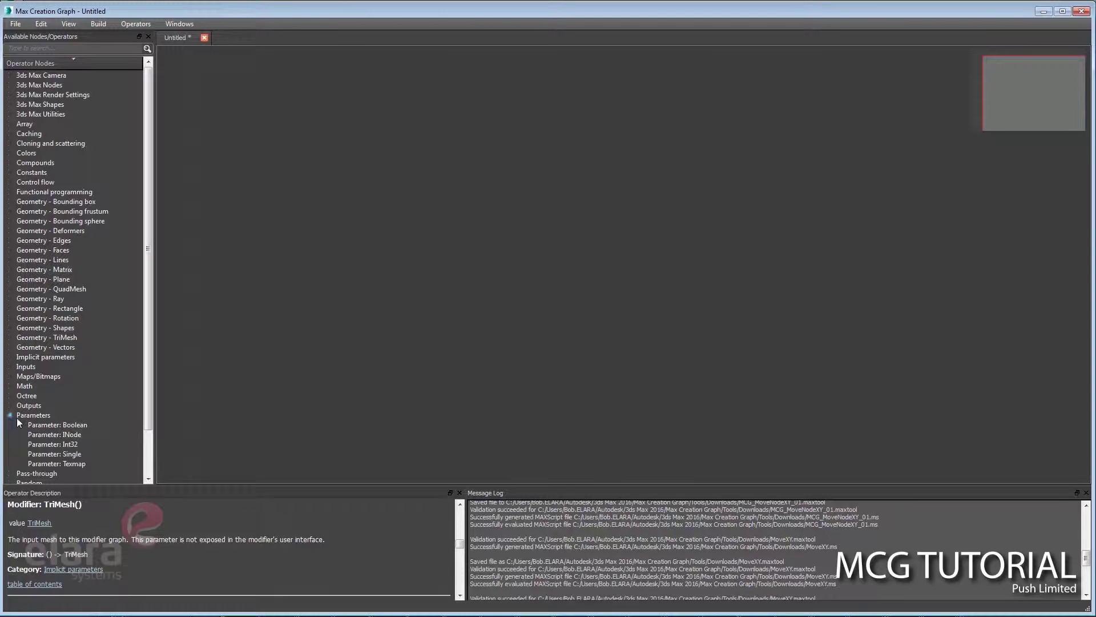
left_click(47, 454)
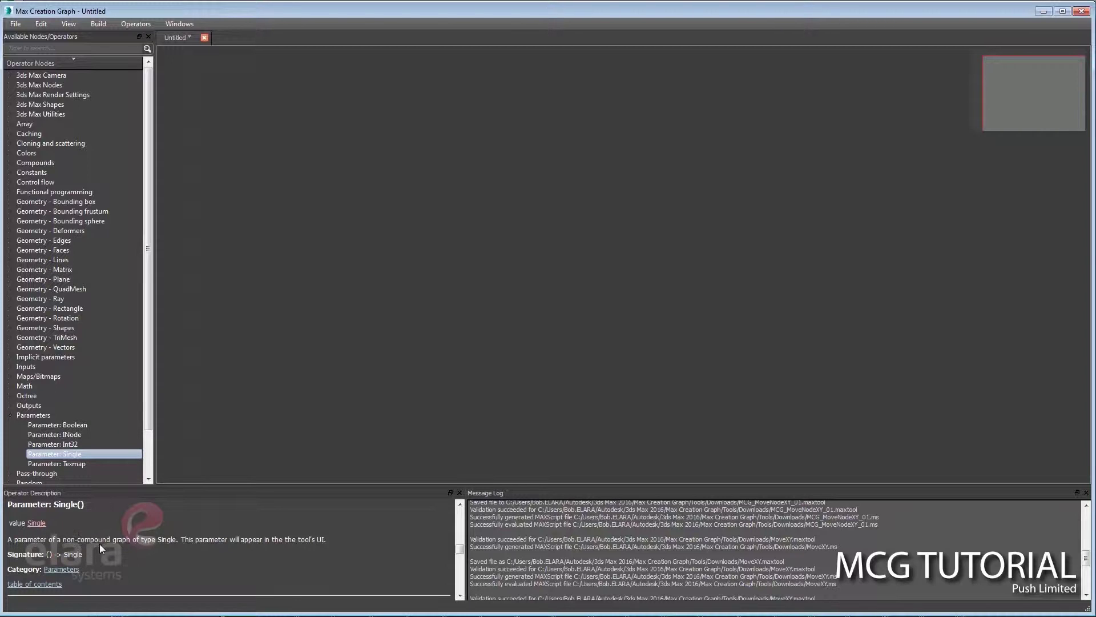
left_click_drag(330, 539, 101, 539)
left_click(84, 554)
left_click(57, 445)
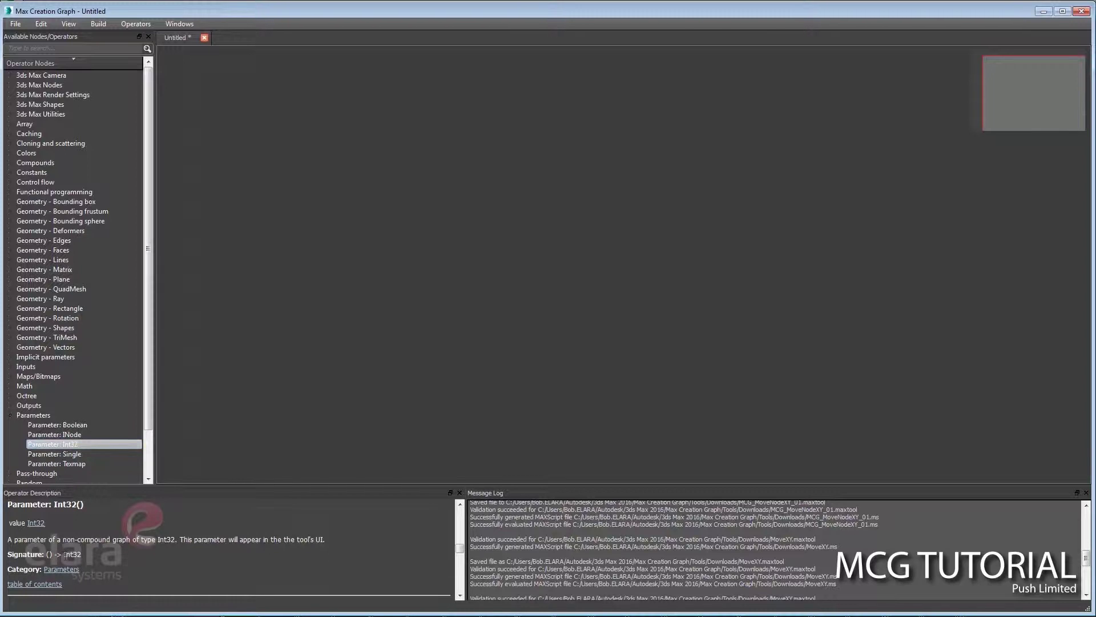
left_click_drag(65, 554, 87, 554)
Enlarge the operator description and message log areas, examine the latest log entries, and shrink the areas again
left_click_drag(668, 495, 663, 439)
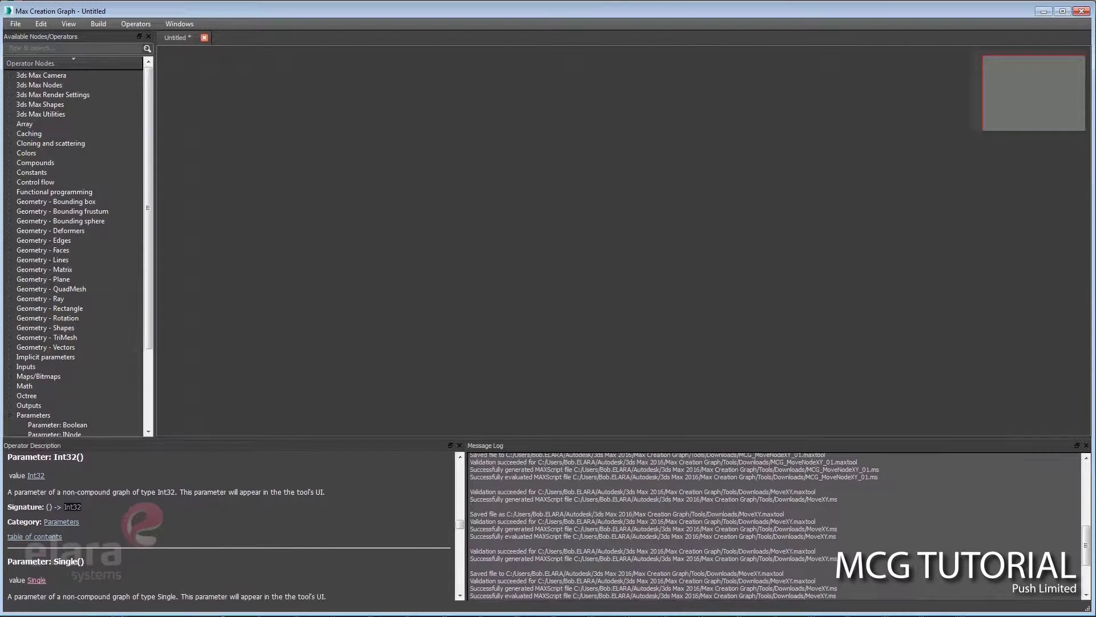
scroll(617, 581, "down", 2)
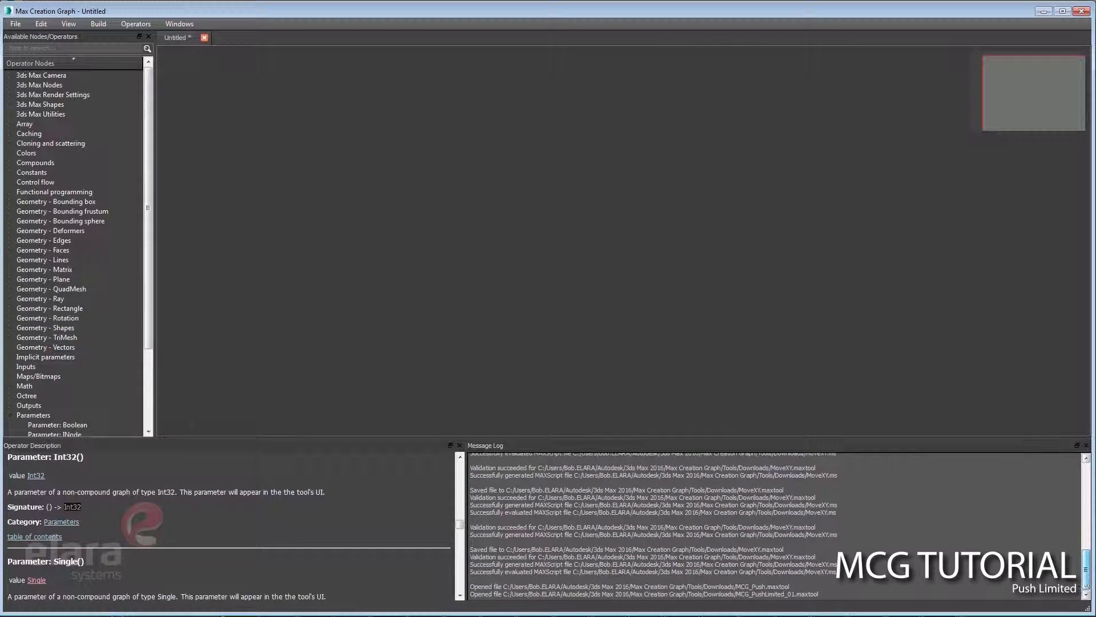
left_click_drag(817, 594, 573, 587)
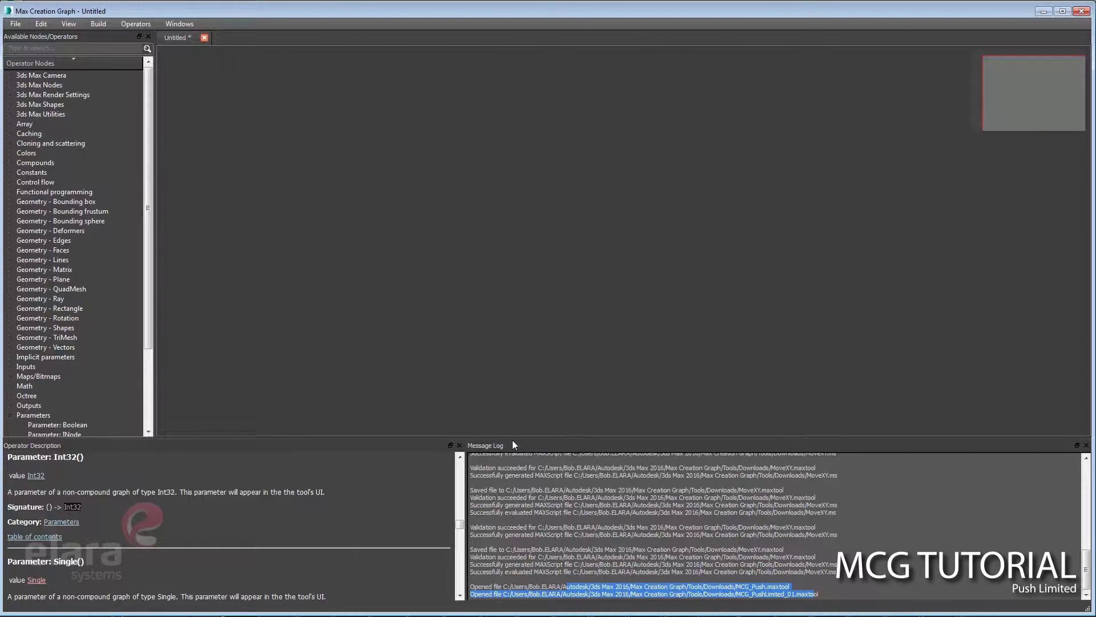
left_click_drag(512, 437, 514, 451)
scroll(743, 548, "down", 1)
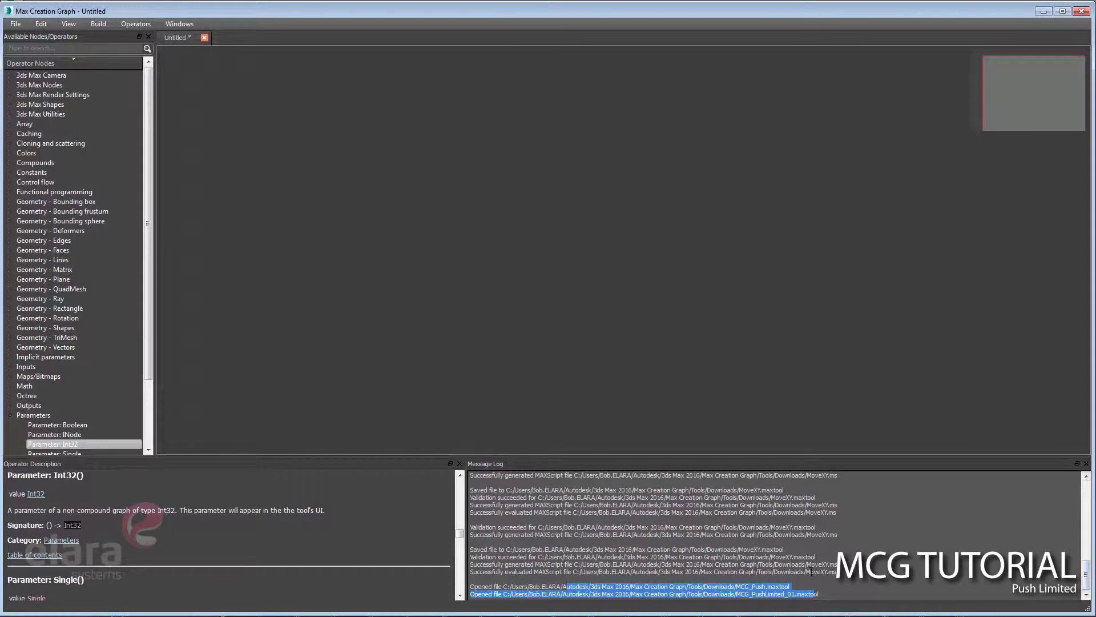
left_click_drag(820, 594, 701, 586)
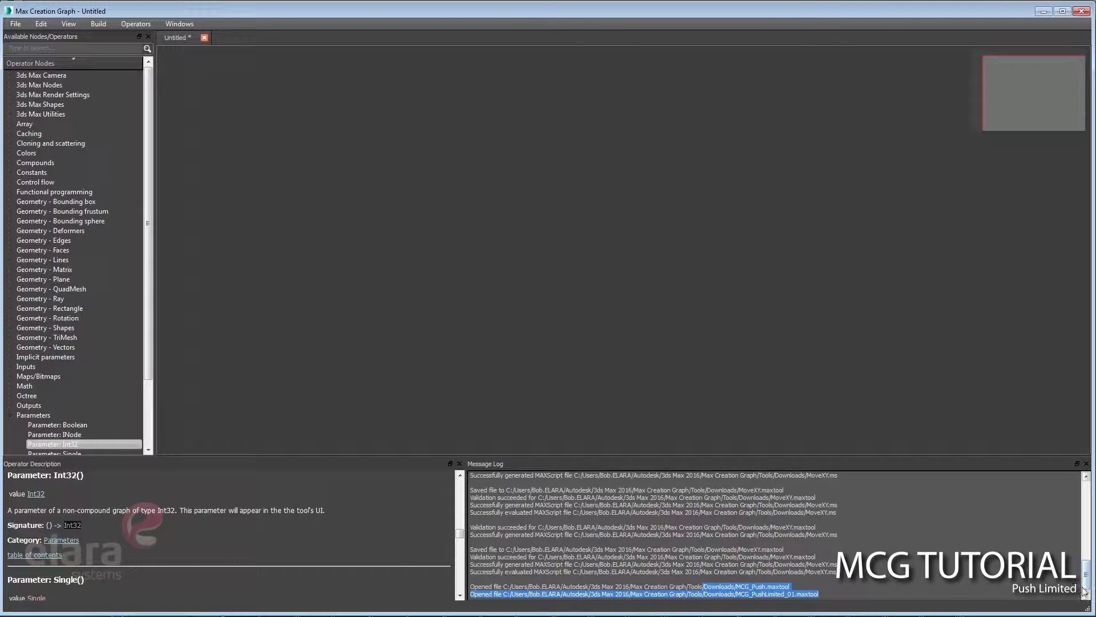
scroll(1085, 592, "down", 1)
scroll(942, 592, "up", 1)
left_click_drag(819, 593, 472, 588)
left_click(478, 589)
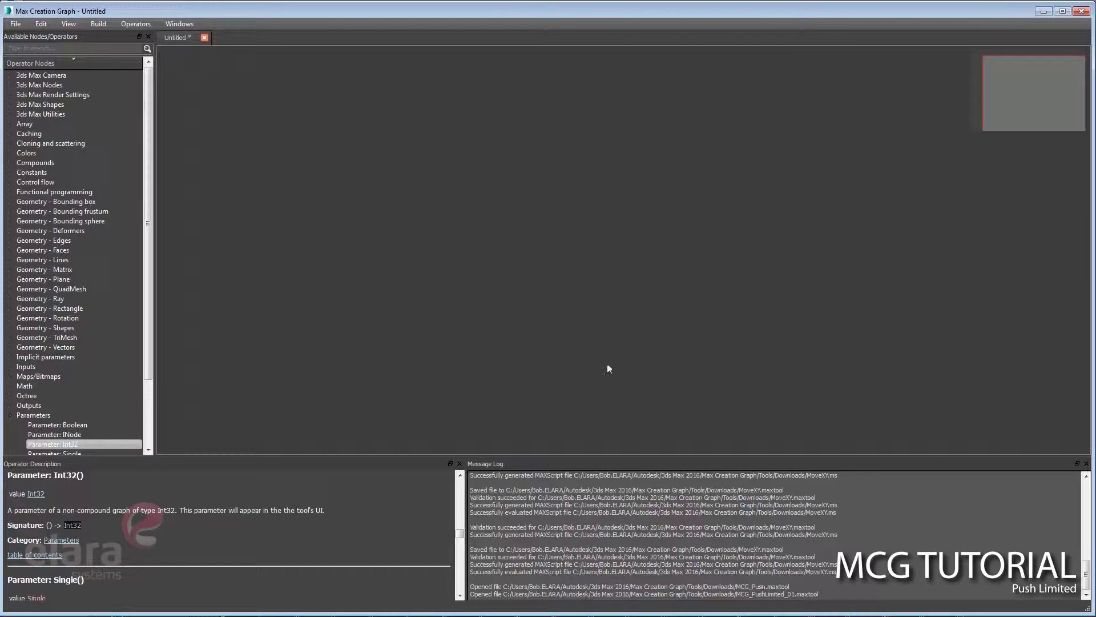
left_click_drag(920, 457, 920, 483)
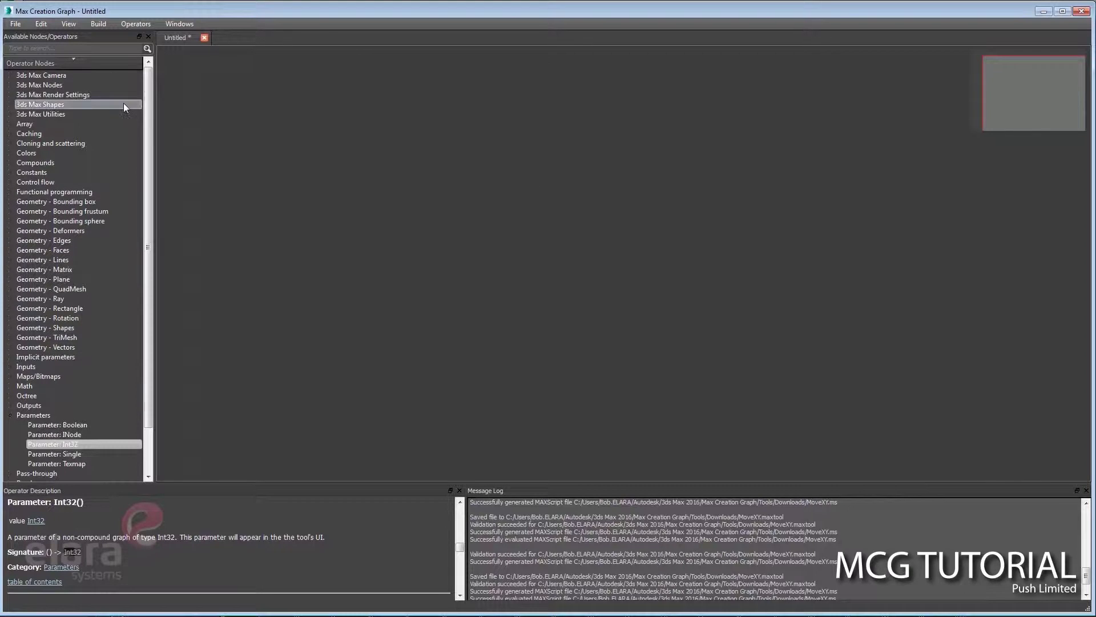
left_click(15, 23)
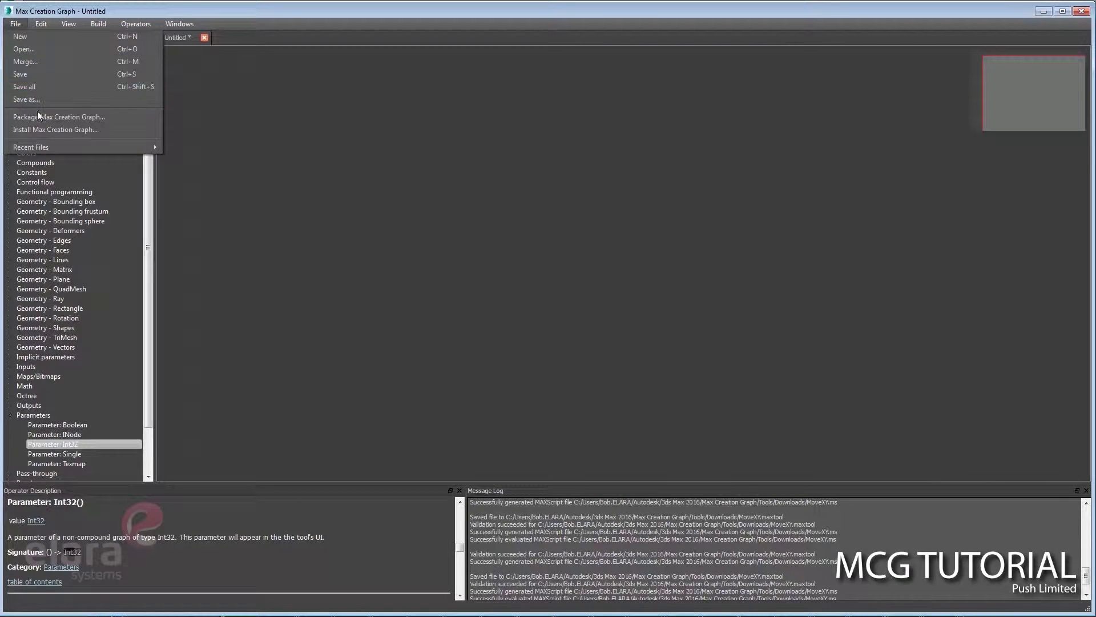
mouse_move(107, 25)
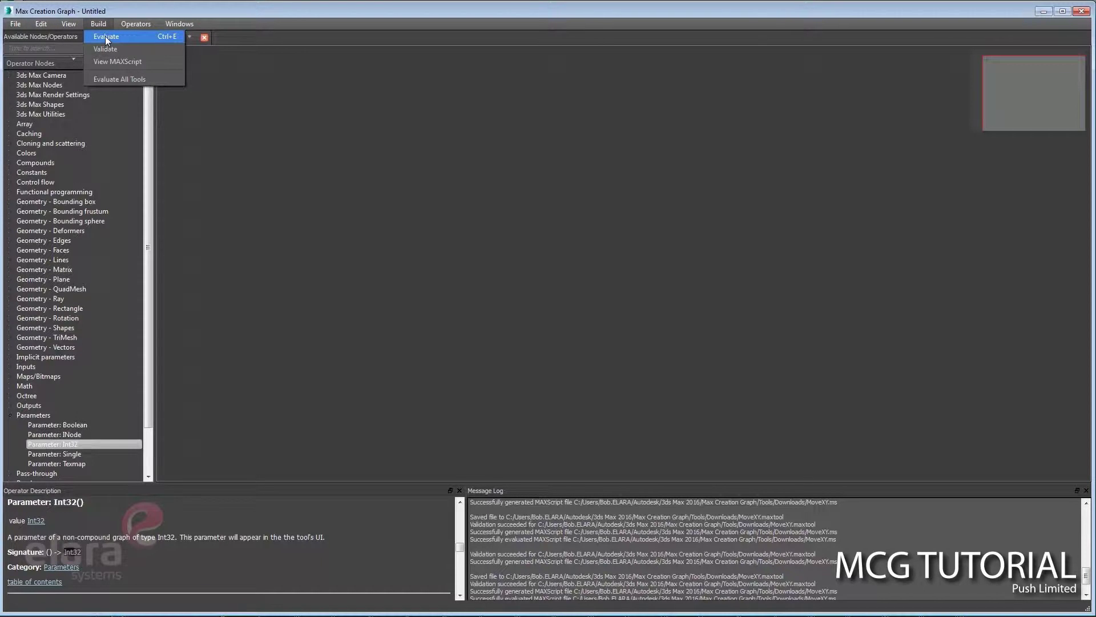
Search the operators for "mesh" and "*mesh", look through both result lists, and clear the search
left_click(31, 49)
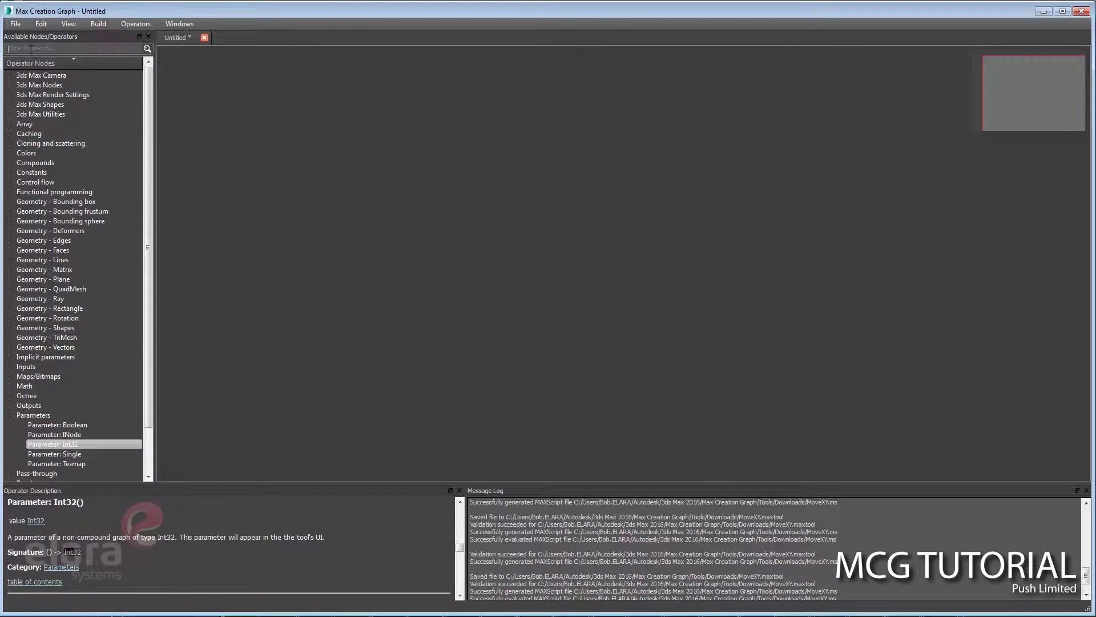
type("mesh")
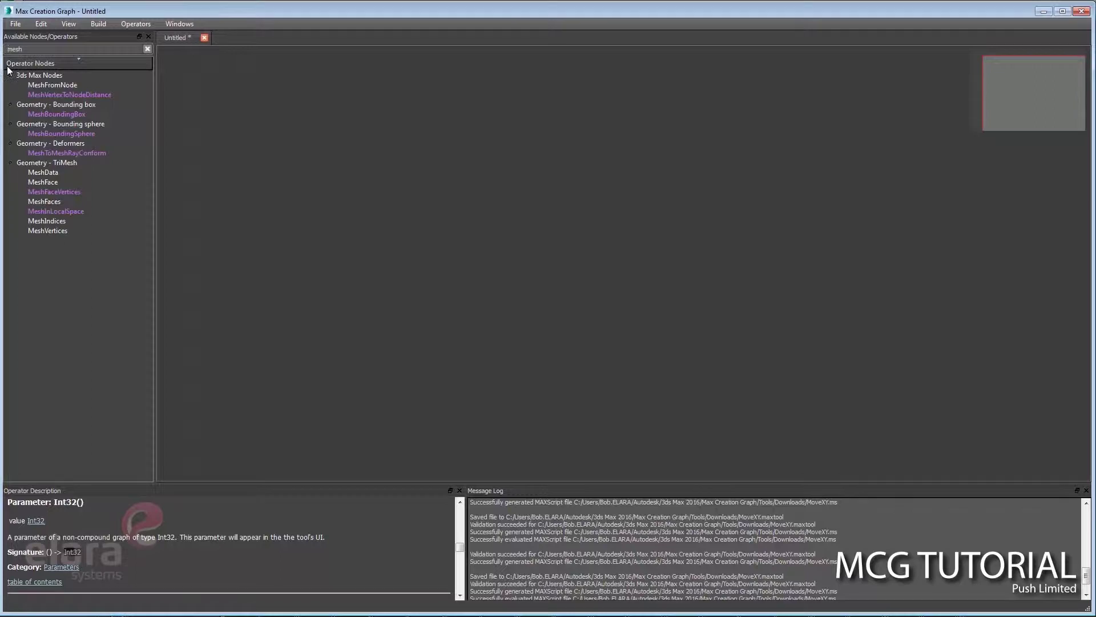
type("*")
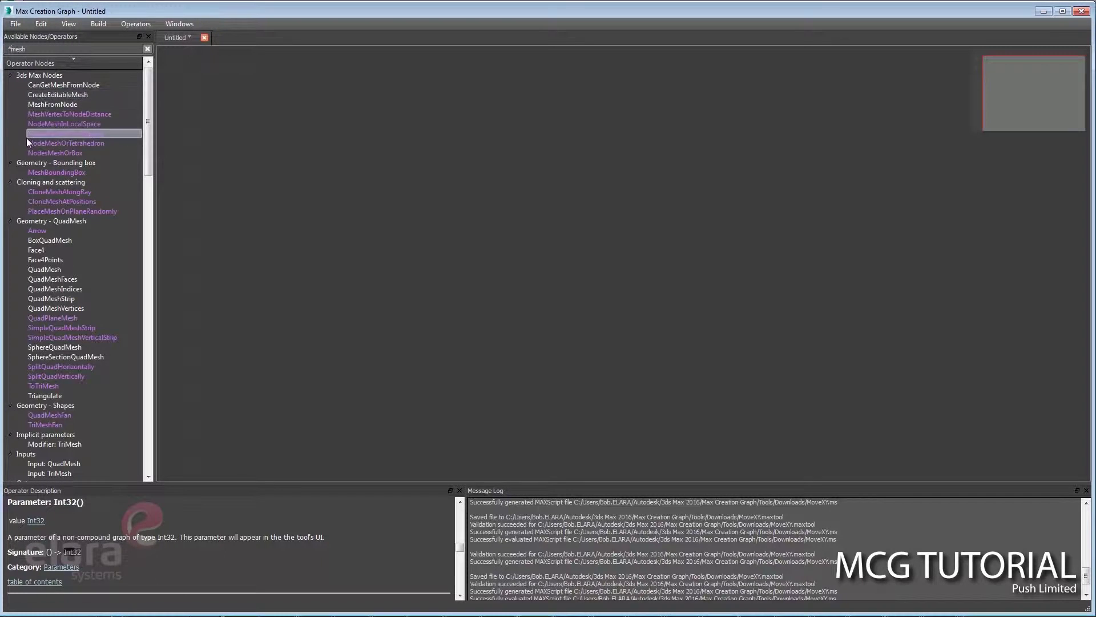
mouse_move(32, 126)
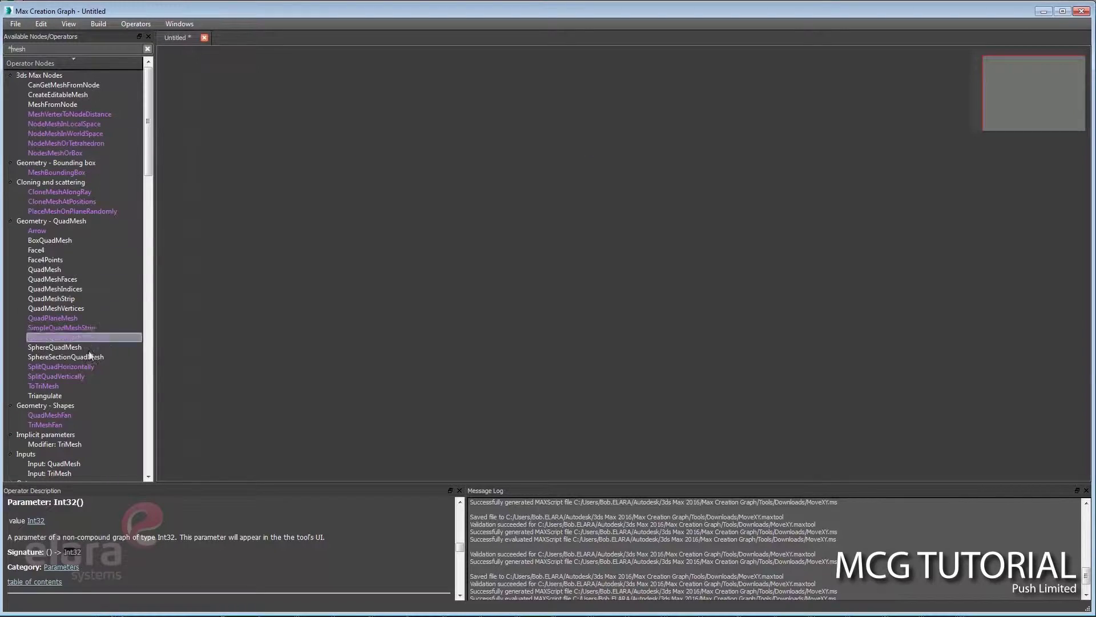
left_click_drag(151, 153, 148, 465)
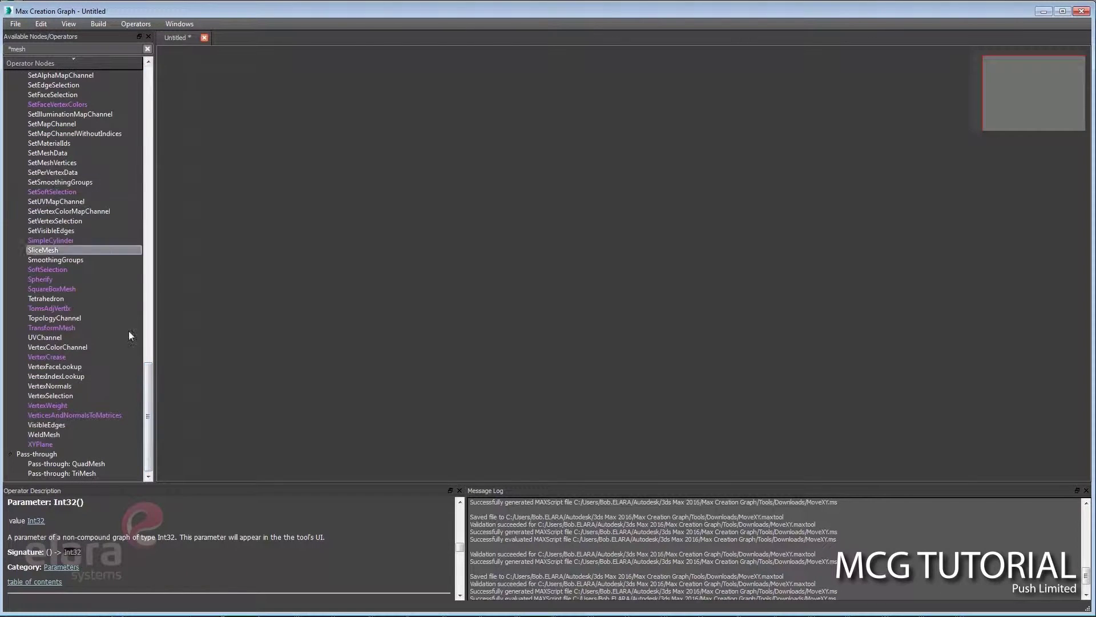
left_click_drag(150, 396, 162, 112)
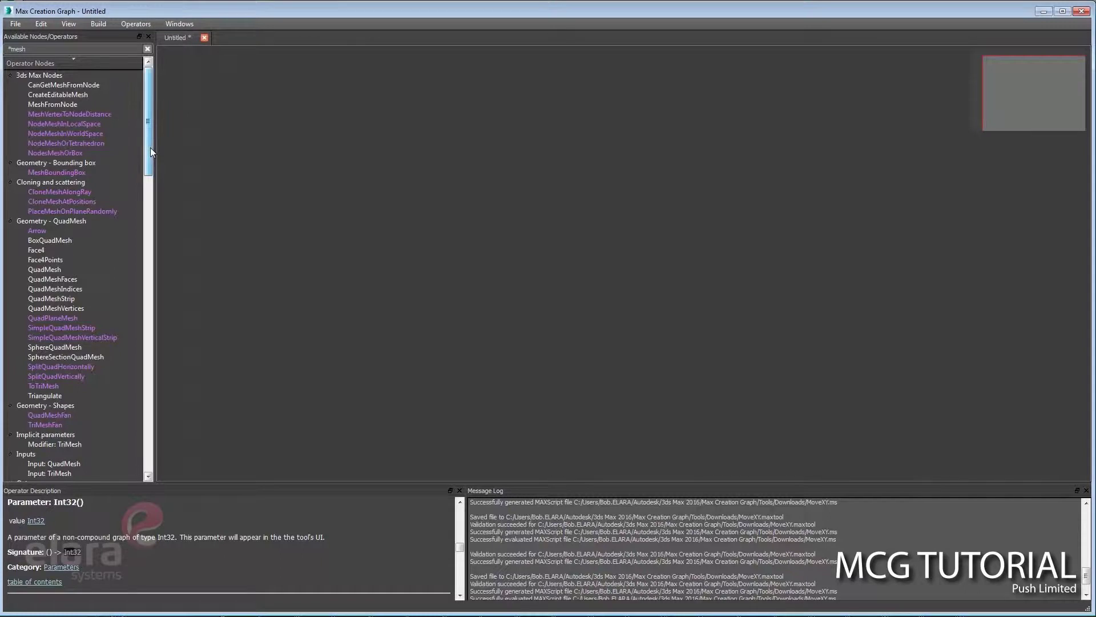
key("BackSpace")
key("BackSpace")
key("BackSpace")
key("BackSpace")
key("BackSpace")
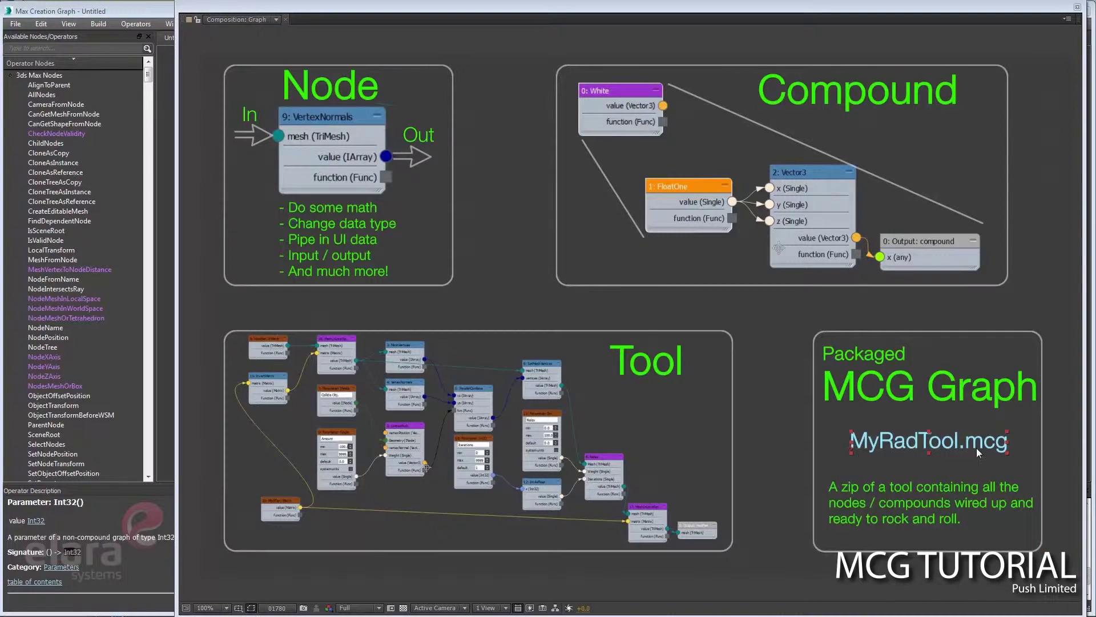
Search the operators for "*mod" and place an Output: modifier node at the far end of the empty graph
key("ctrl+a")
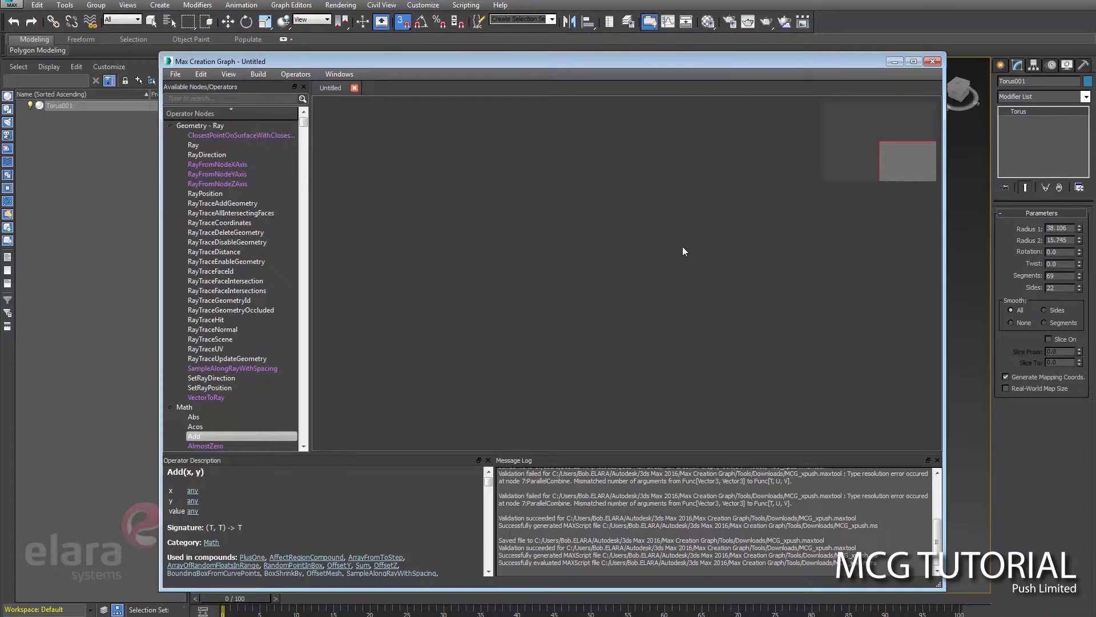
left_click(221, 100)
type("*mod")
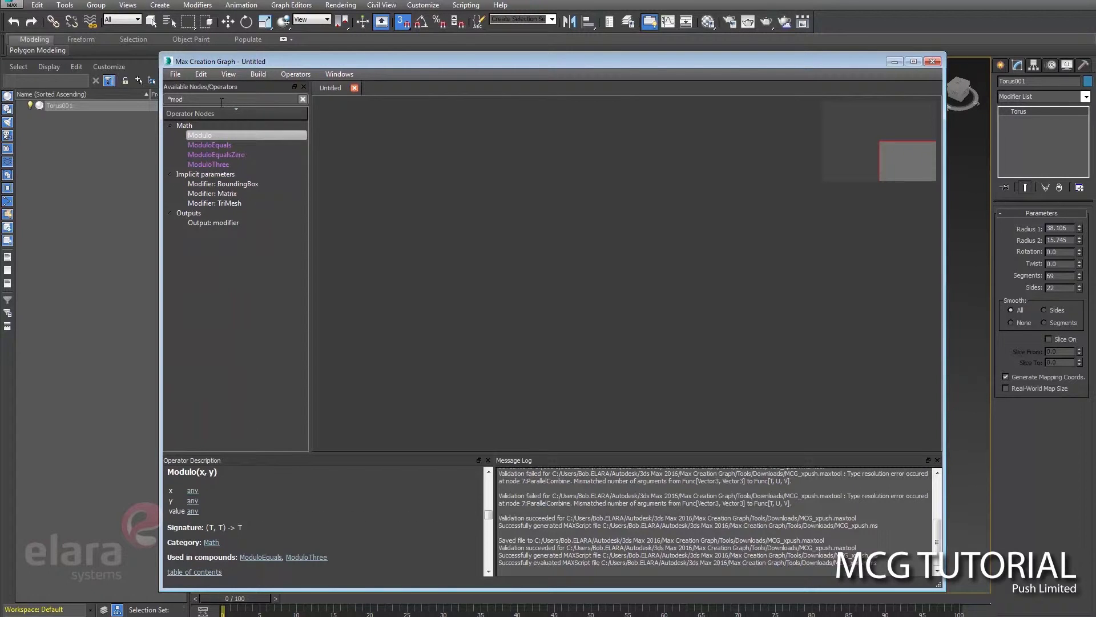
left_click_drag(252, 222, 818, 256)
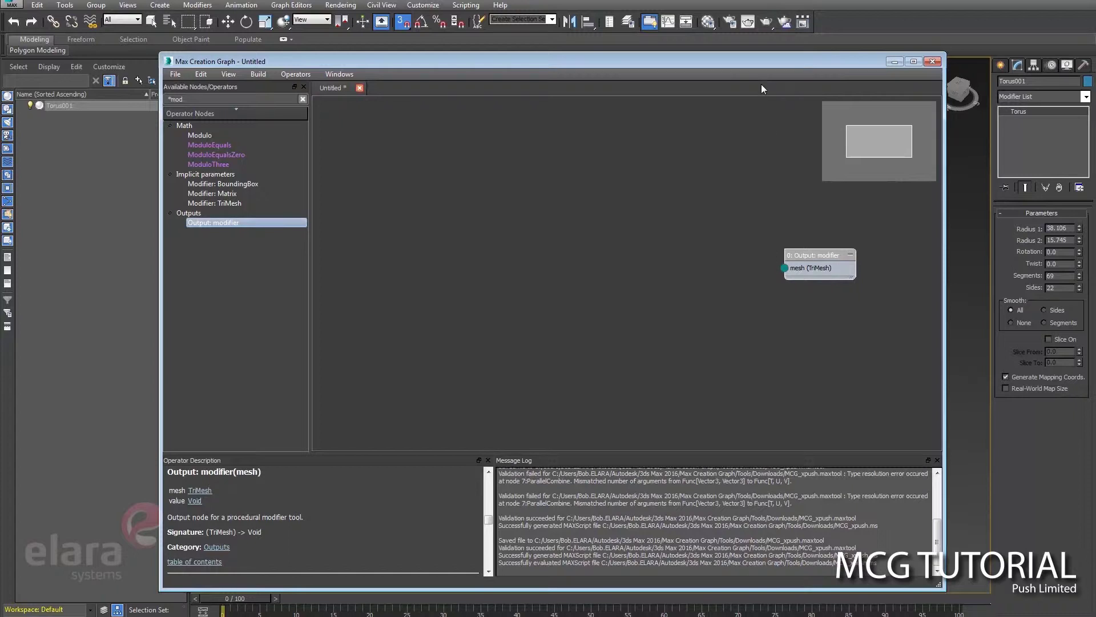
Search the operators for "*mp" and place a Modifier: TriMesh node at the start of the graph
double_click(173, 99)
type("imp")
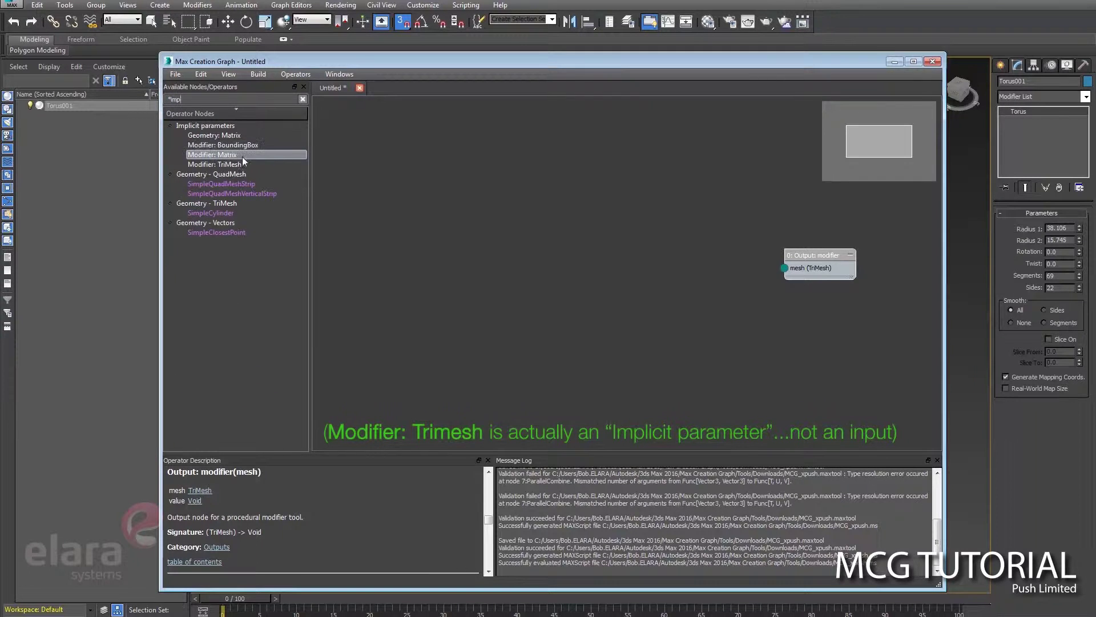
left_click_drag(228, 164, 440, 211)
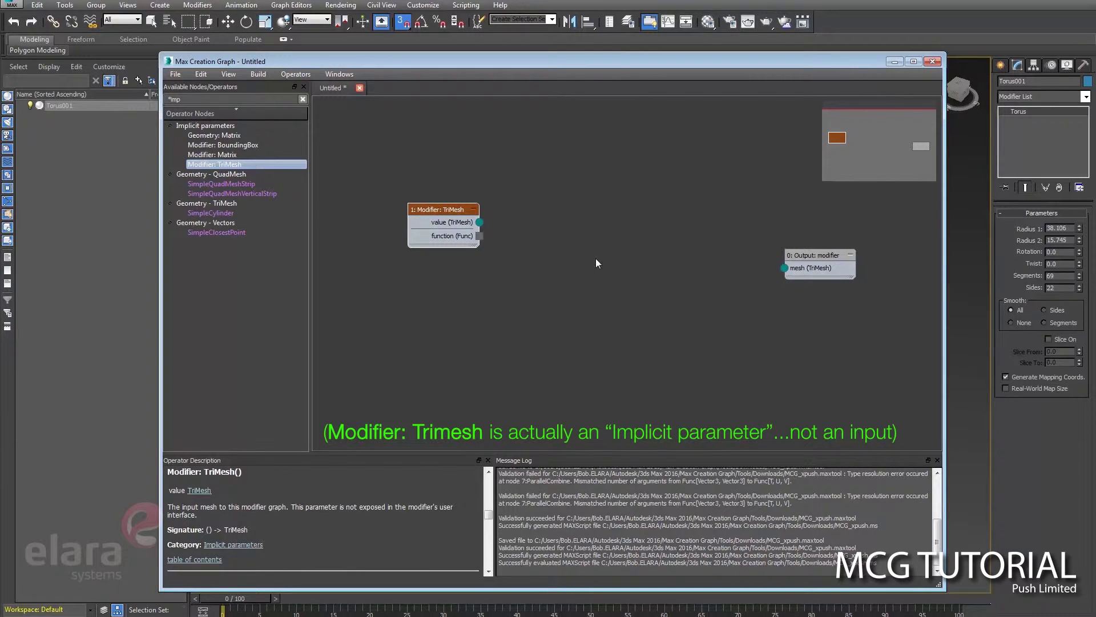
Move the Modifier: TriMesh node slightly upward and connect its value output to a new MeshVertices node
left_click_drag(440, 209, 573, 176)
type("mesh")
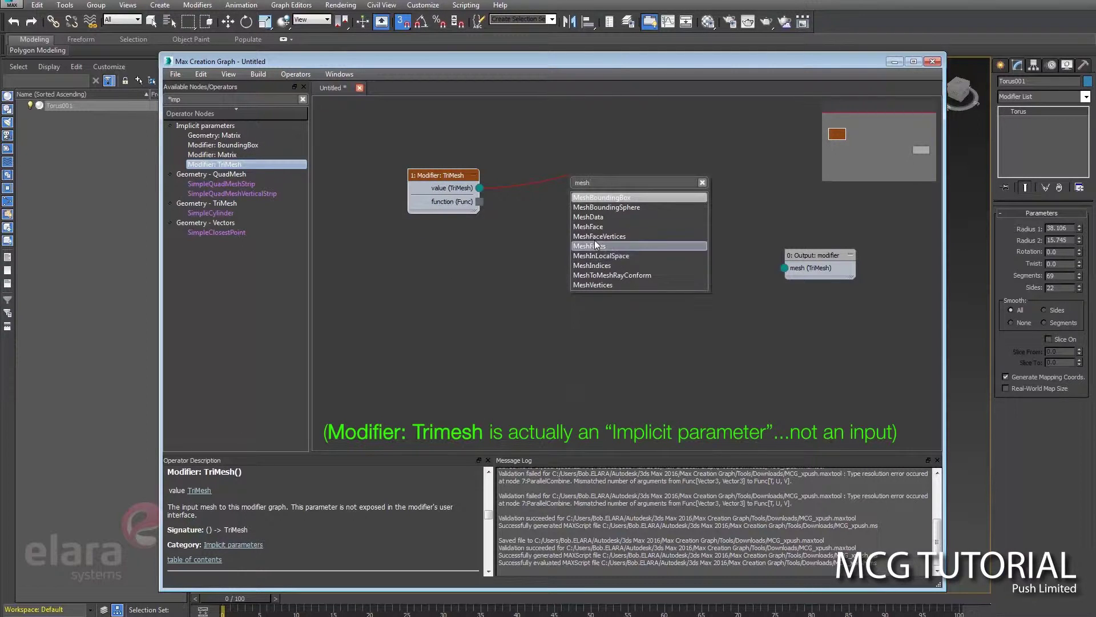
left_click(592, 284)
Connect the Modifier: TriMesh node's value output to a new VertexNormals node and arrange it below the MeshVertices node
left_click_drag(481, 201, 542, 265)
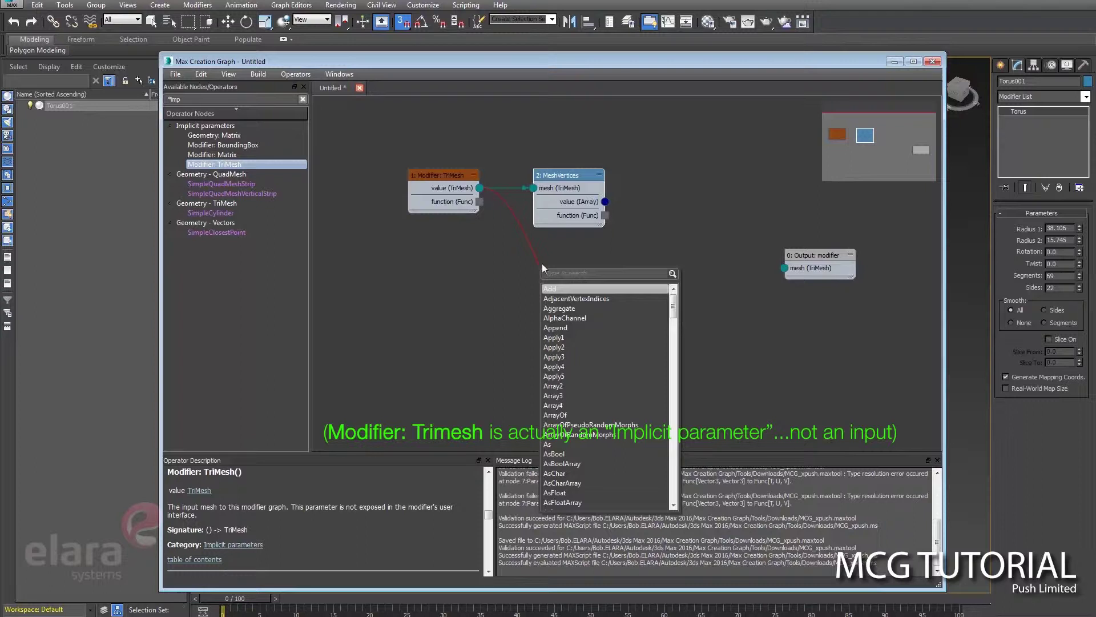
type("verte")
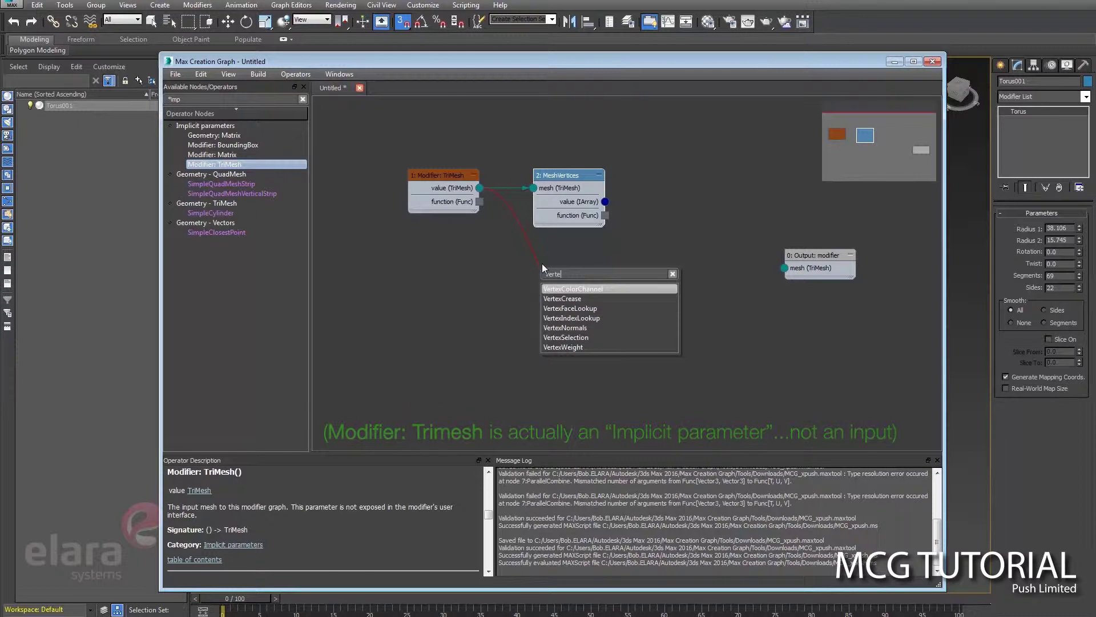
left_click(574, 328)
left_click_drag(565, 175, 565, 152)
left_click_drag(552, 267, 580, 221)
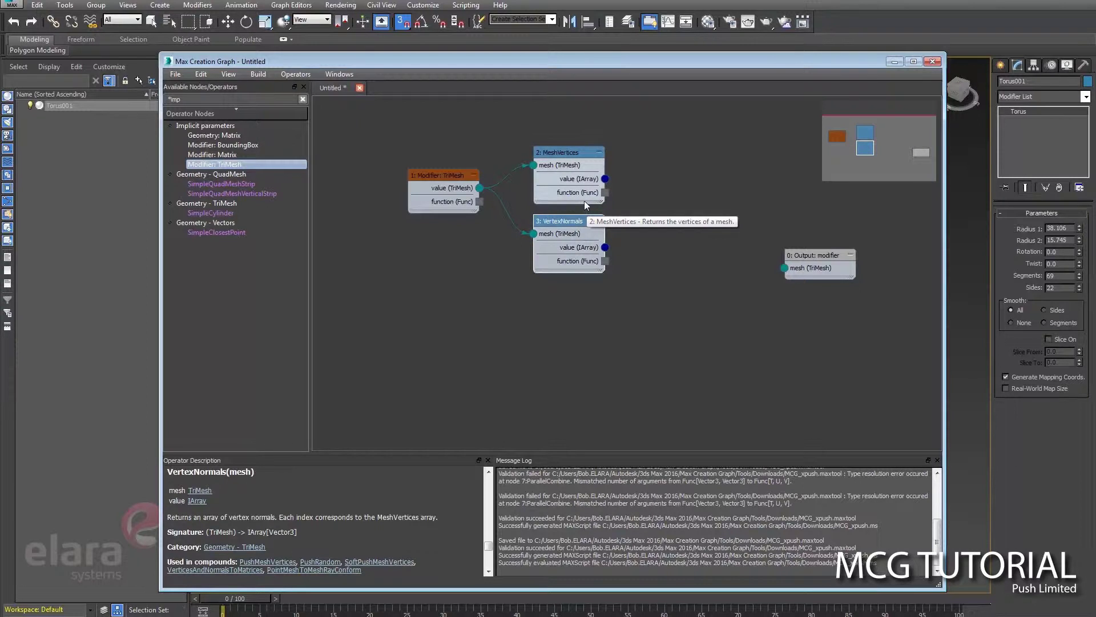
mouse_move(564, 153)
left_mouse_down()
mouse_move(564, 127)
mouse_move(568, 145)
left_mouse_up()
left_click_drag(557, 224, 569, 224)
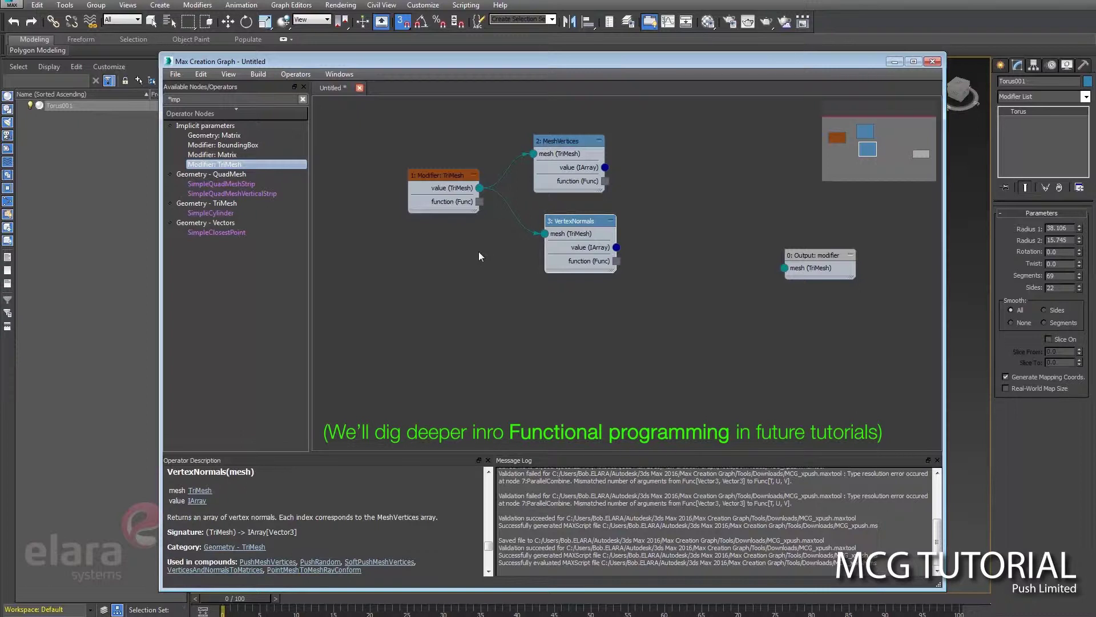
Search the operators for "*para", place a Parameter: Single node below the Modifier: TriMesh node, and set its min to -100
left_click(173, 99)
double_click(174, 101)
type("*para")
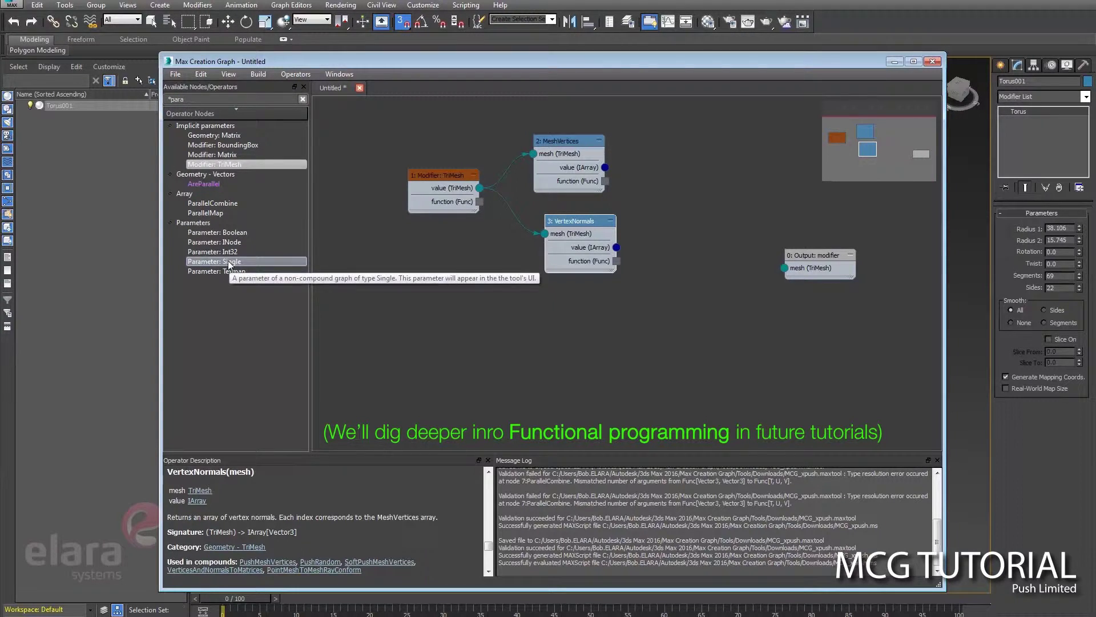
left_click_drag(228, 261, 438, 286)
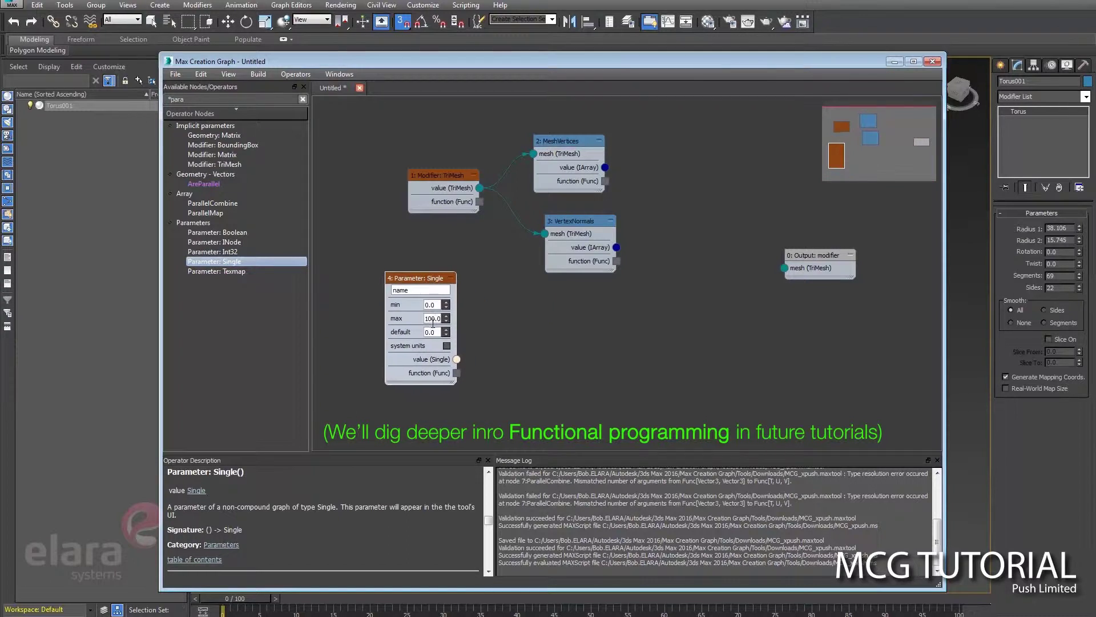
left_click(432, 304)
type("-100")
key("Return")
left_click_drag(419, 282, 396, 272)
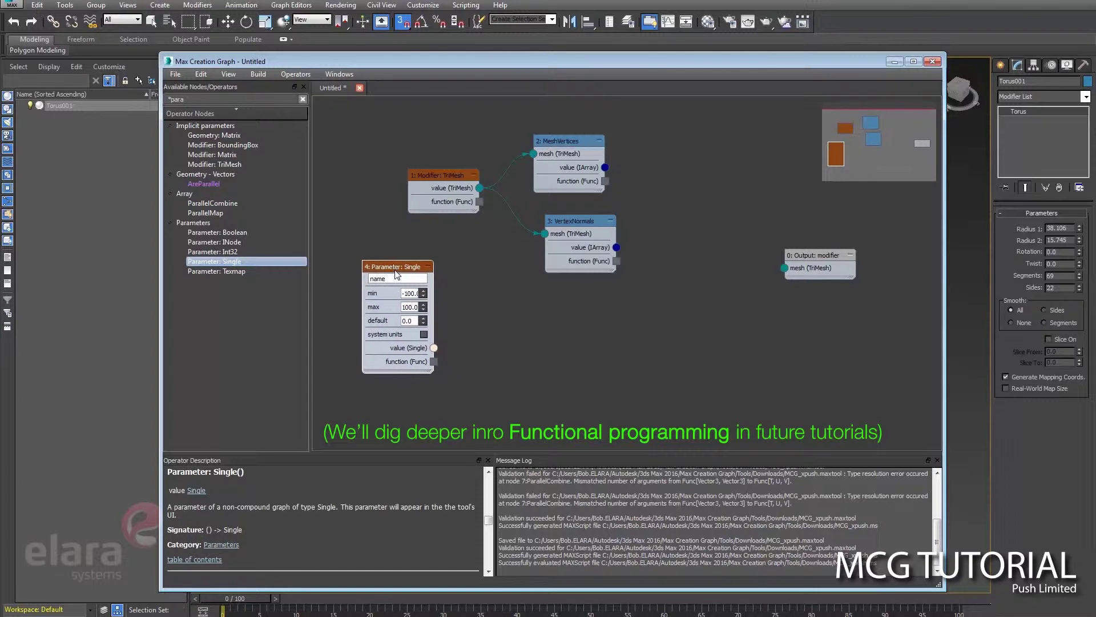
Connect the Parameter: Single value output to the amount input of a new MultiplyByScalar node and align it beside the parameter
left_click_drag(432, 347, 525, 365)
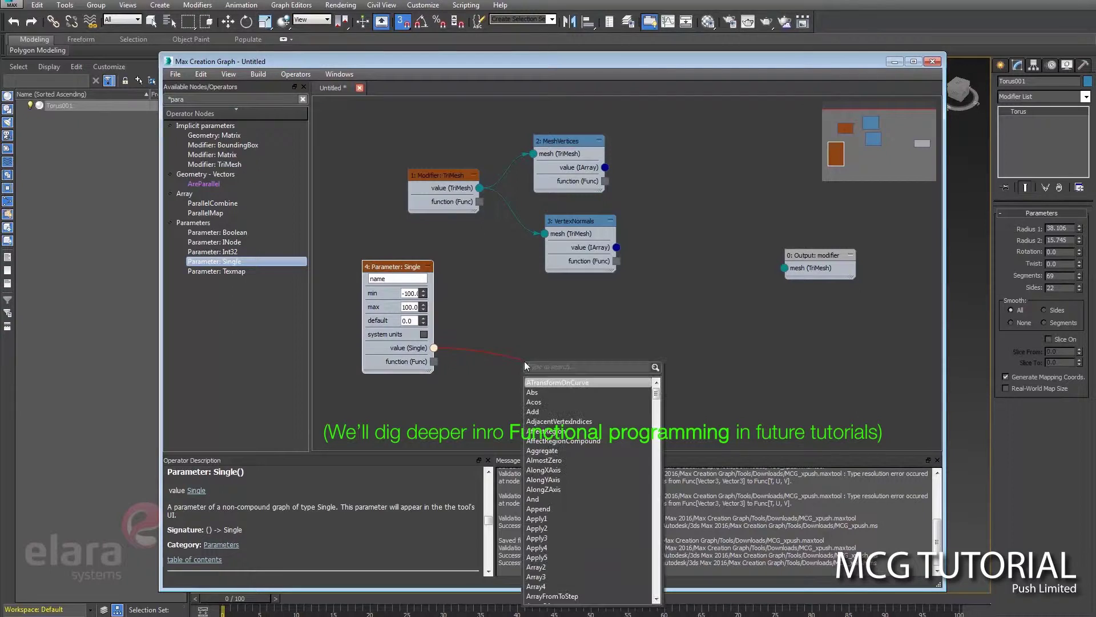
type("mul")
key("Down")
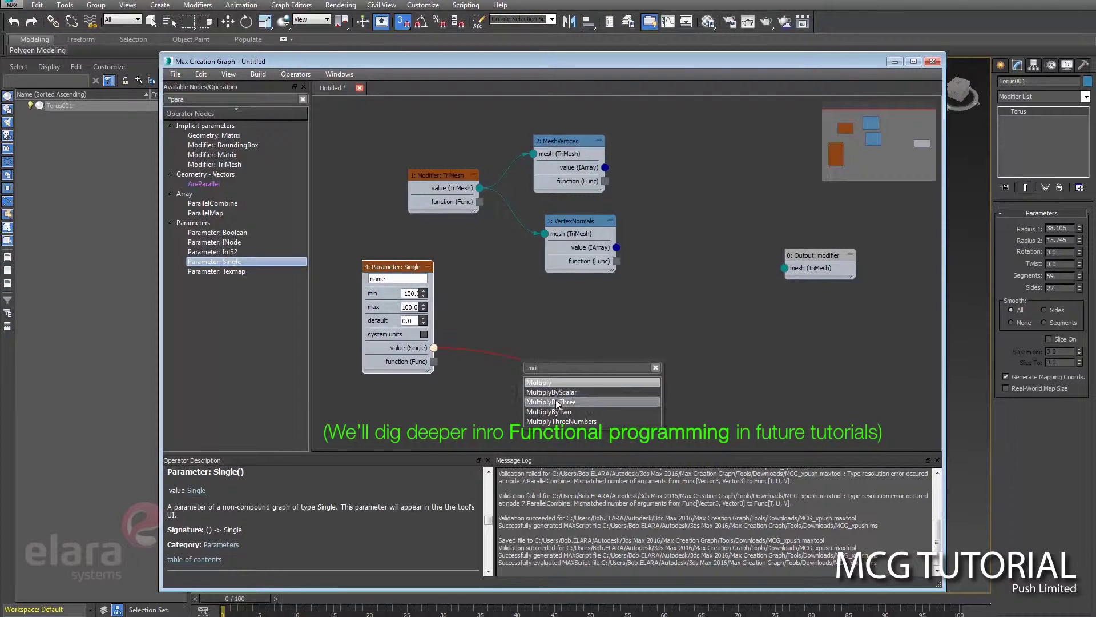
key("Return")
left_click_drag(529, 367, 521, 342)
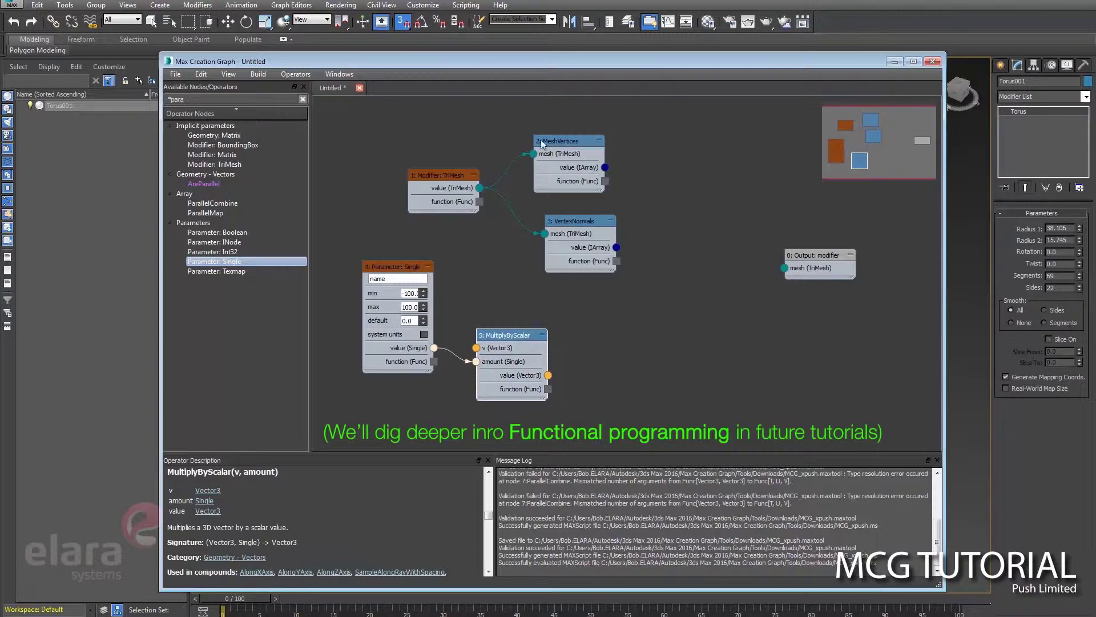
left_click_drag(508, 343, 508, 331)
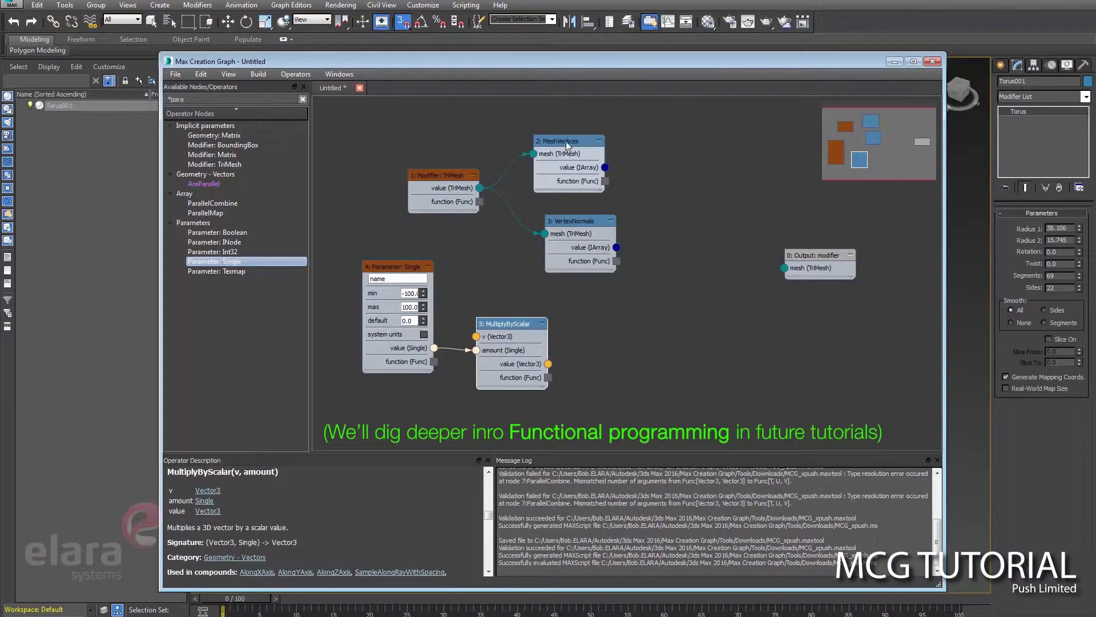
left_click(571, 144)
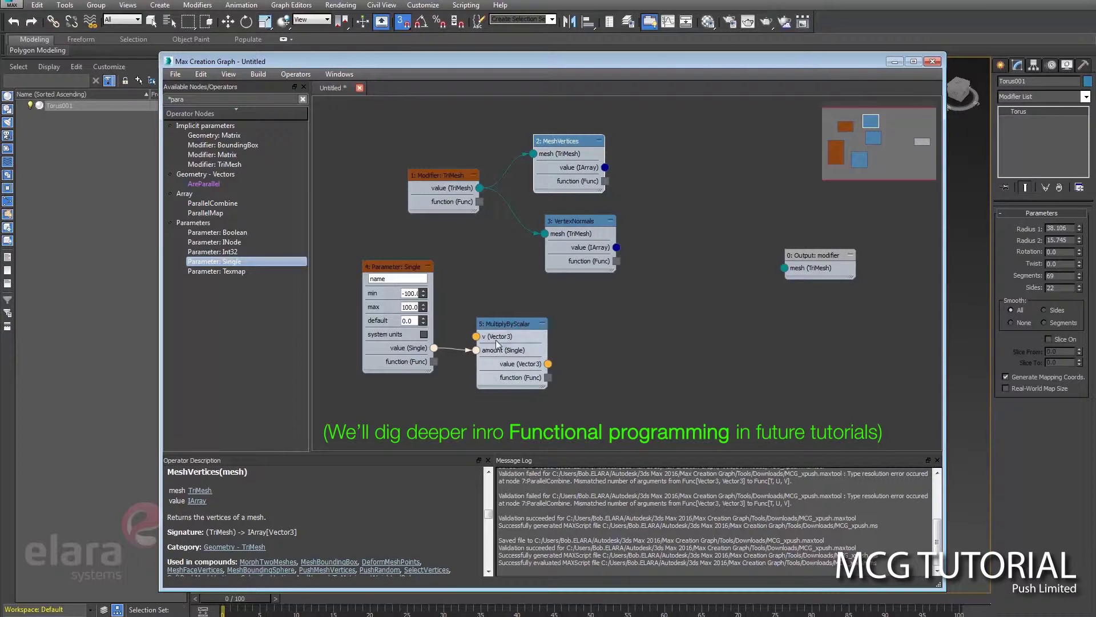
Connect the MultiplyByScalar value output to the y input of a new Add node placed beside it
left_click_drag(512, 331, 501, 331)
left_click_drag(538, 366, 591, 331)
type("add")
key("Return")
left_click(571, 342)
left_click_drag(539, 368, 590, 324)
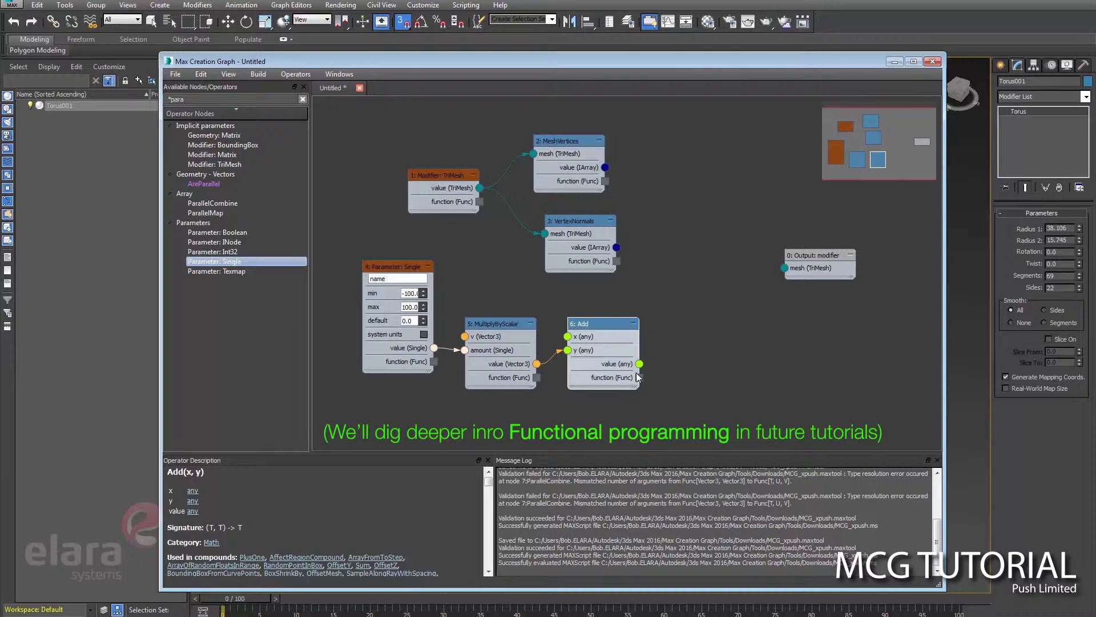
left_click_drag(503, 324, 502, 312)
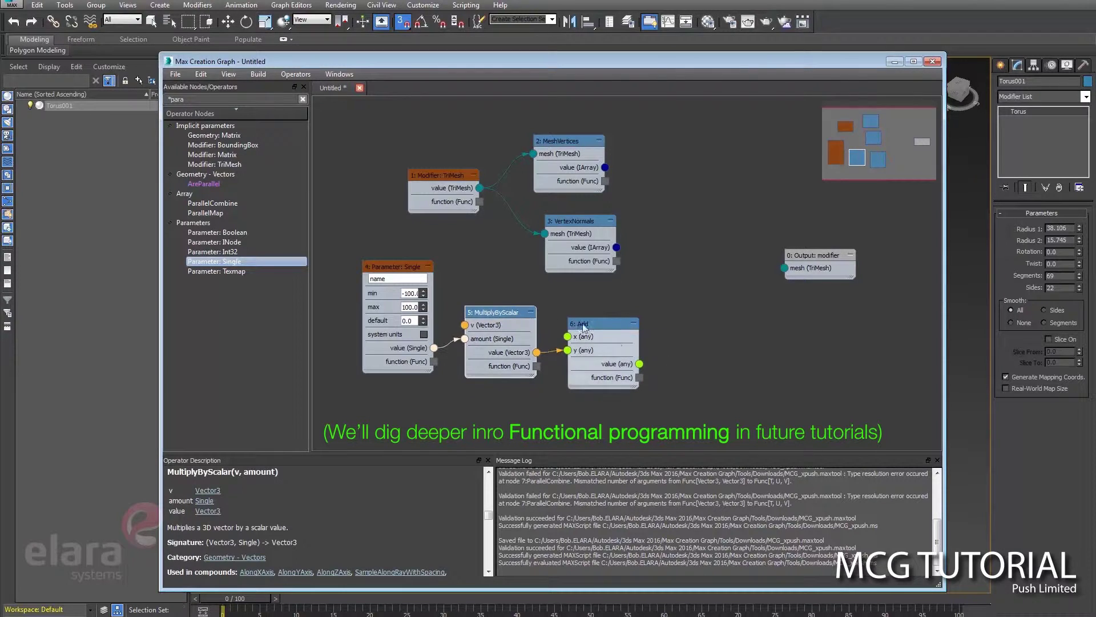
Connect the Add node's function output to a new ParallelCombine node's fxn input and move that node up beside the mesh nodes
mouse_move(640, 377)
left_mouse_down()
mouse_move(717, 323)
mouse_move(714, 314)
left_mouse_up()
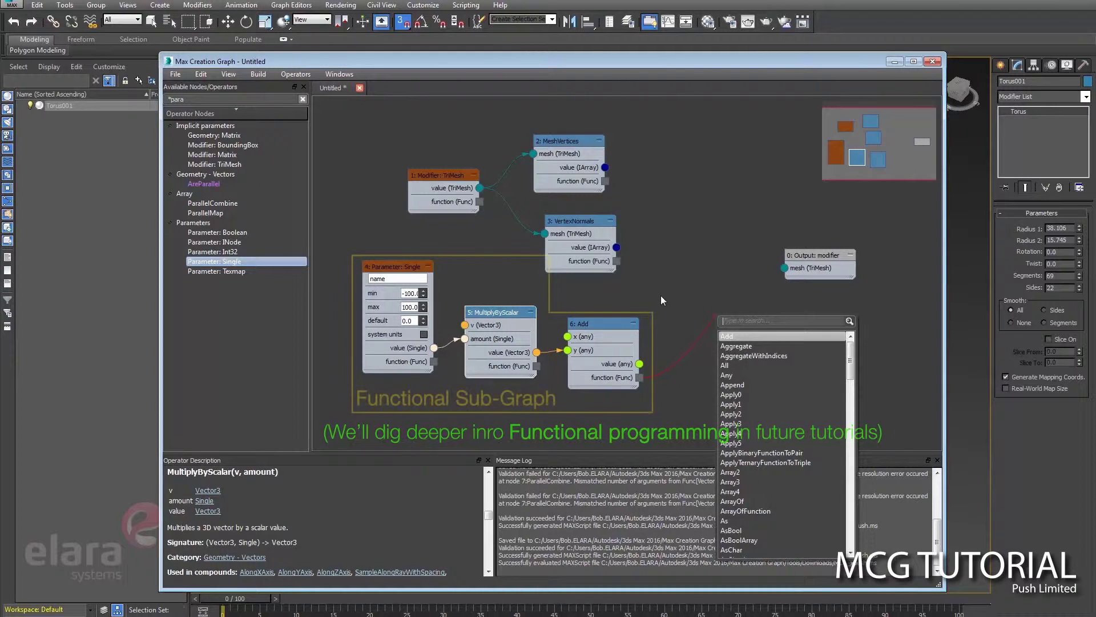
type("par")
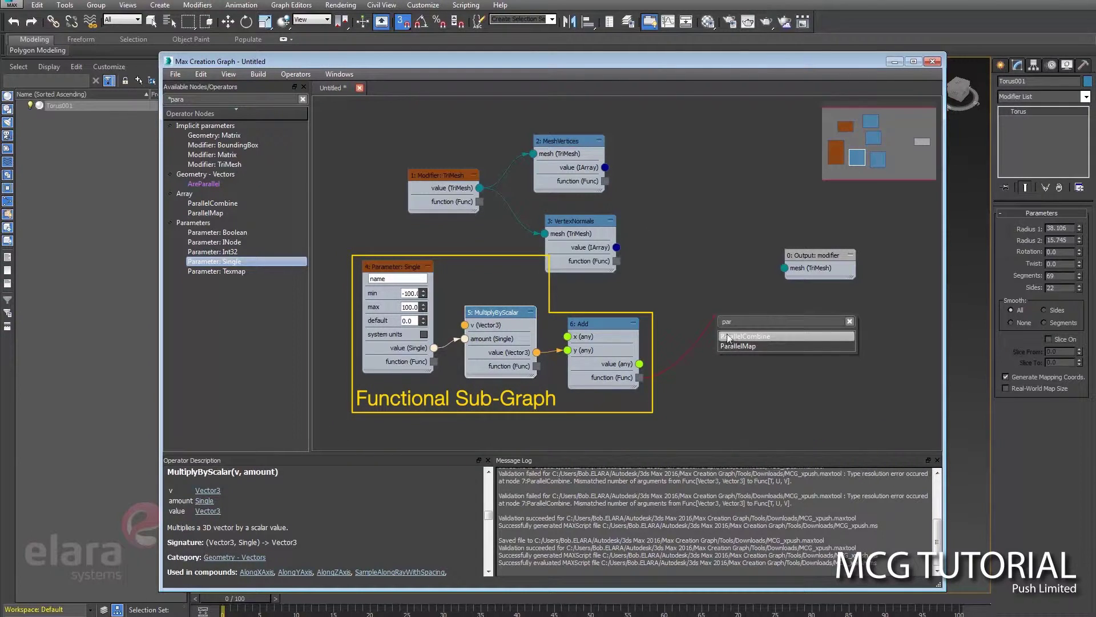
left_click(728, 336)
left_click_drag(702, 312, 702, 163)
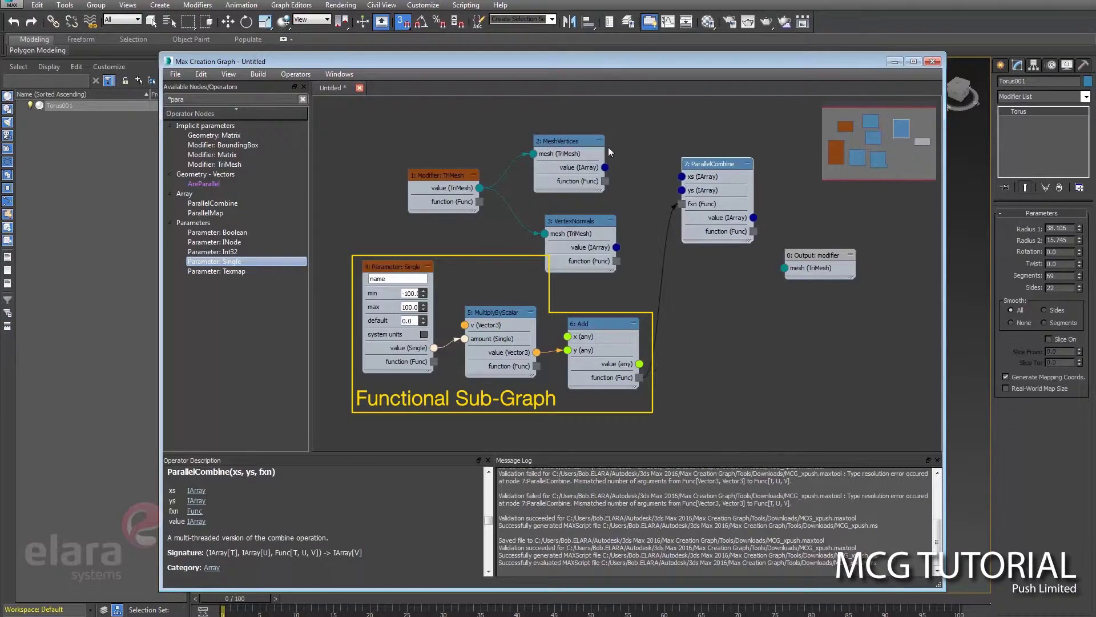
Connect the MeshVertices value output to ParallelCombine's xs input and the VertexNormals value output to its ys input
left_click_drag(594, 140, 605, 140)
left_click_drag(594, 221, 606, 221)
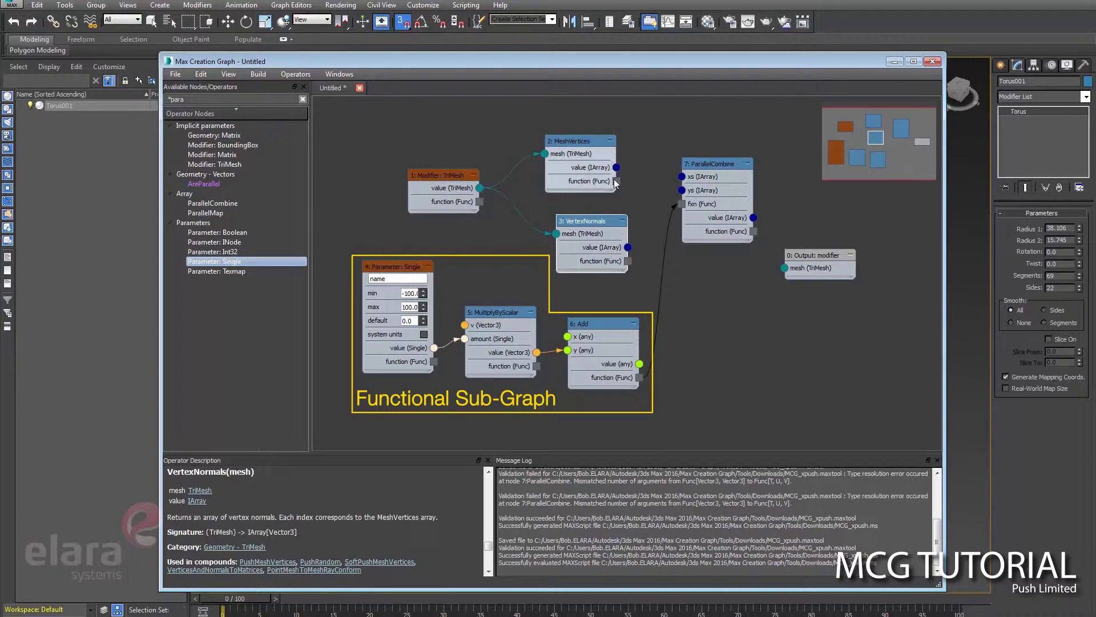
left_click_drag(616, 167, 683, 177)
left_click_drag(627, 247, 685, 195)
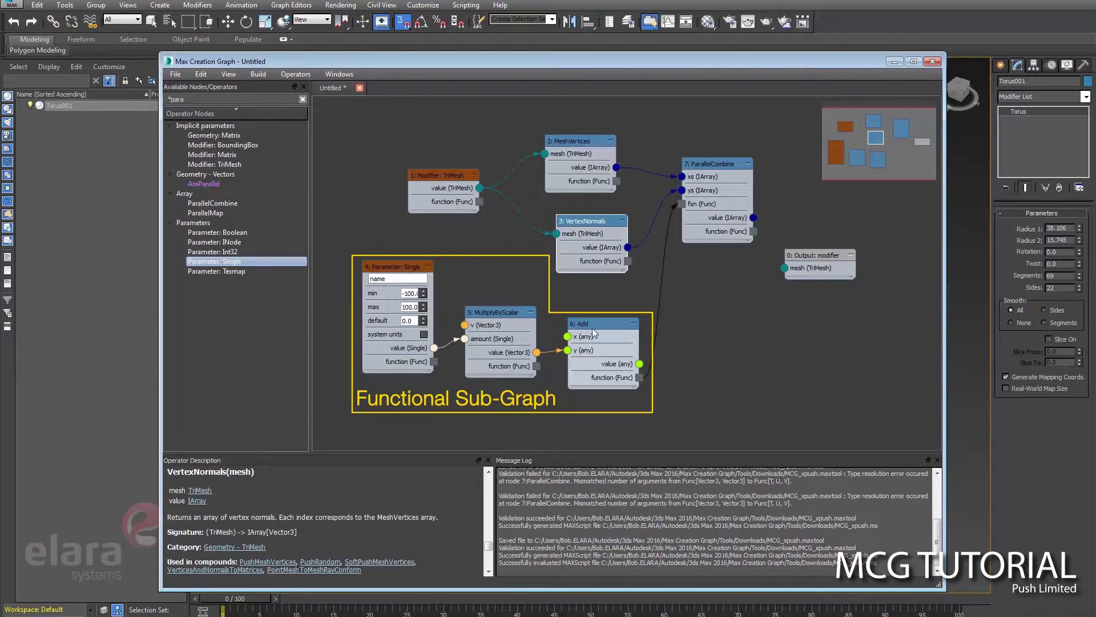
Rearrange the graph by raising MultiplyByScalar, moving ParallelCombine closer to the vertex nodes, and shifting Output: modifier farther out
left_click_drag(592, 328, 594, 332)
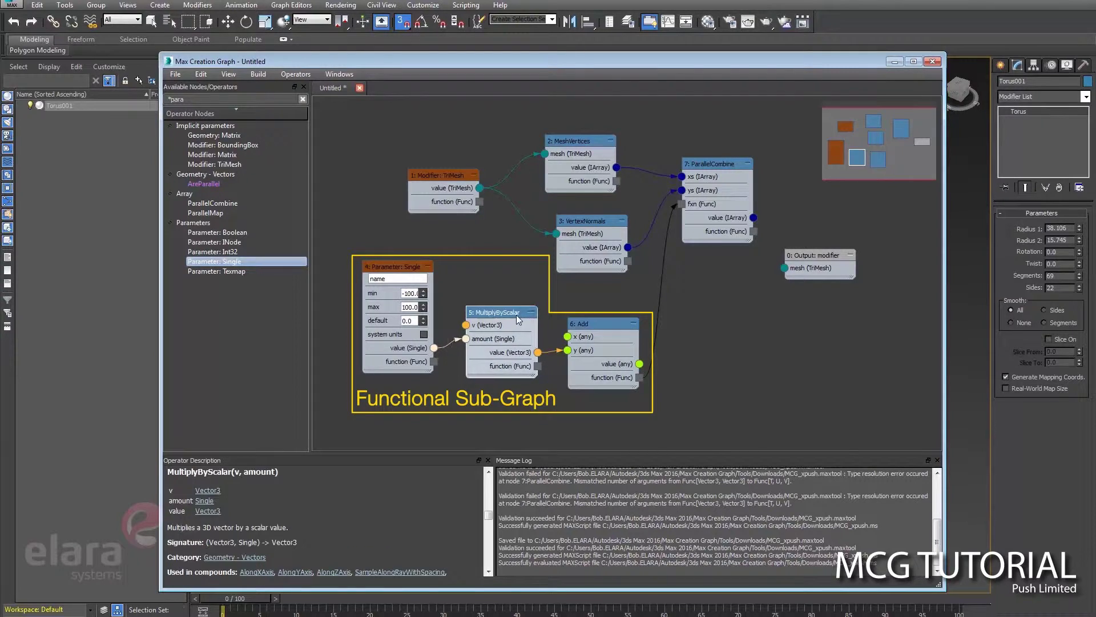
left_click_drag(516, 314, 529, 318)
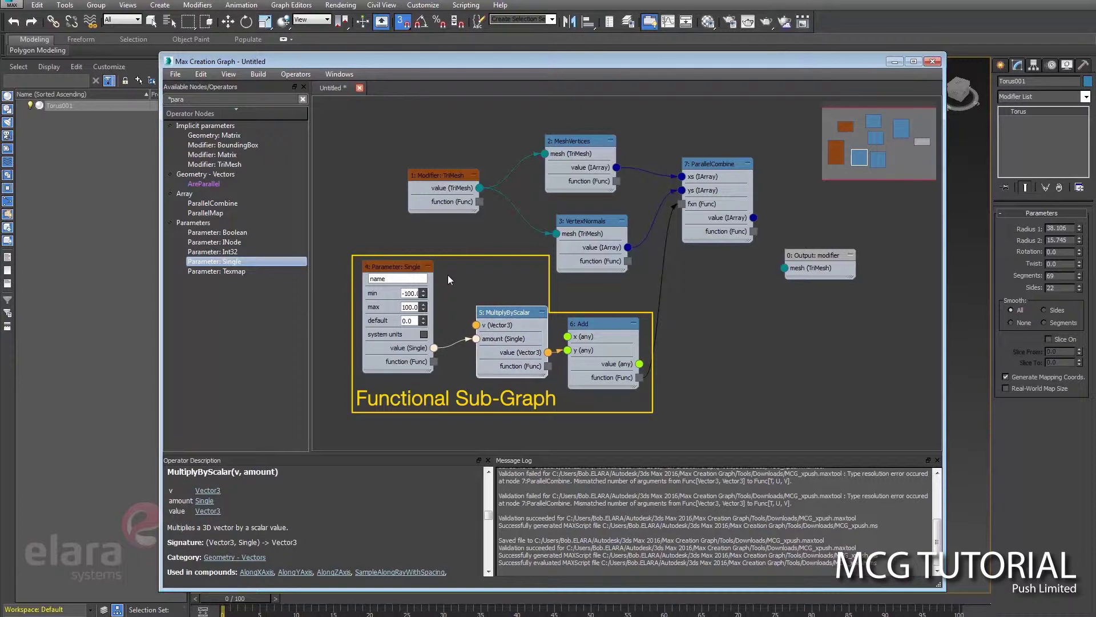
left_click_drag(410, 268, 411, 270)
mouse_move(502, 324)
left_mouse_down()
mouse_move(491, 295)
mouse_move(490, 311)
left_mouse_up()
left_click(582, 324)
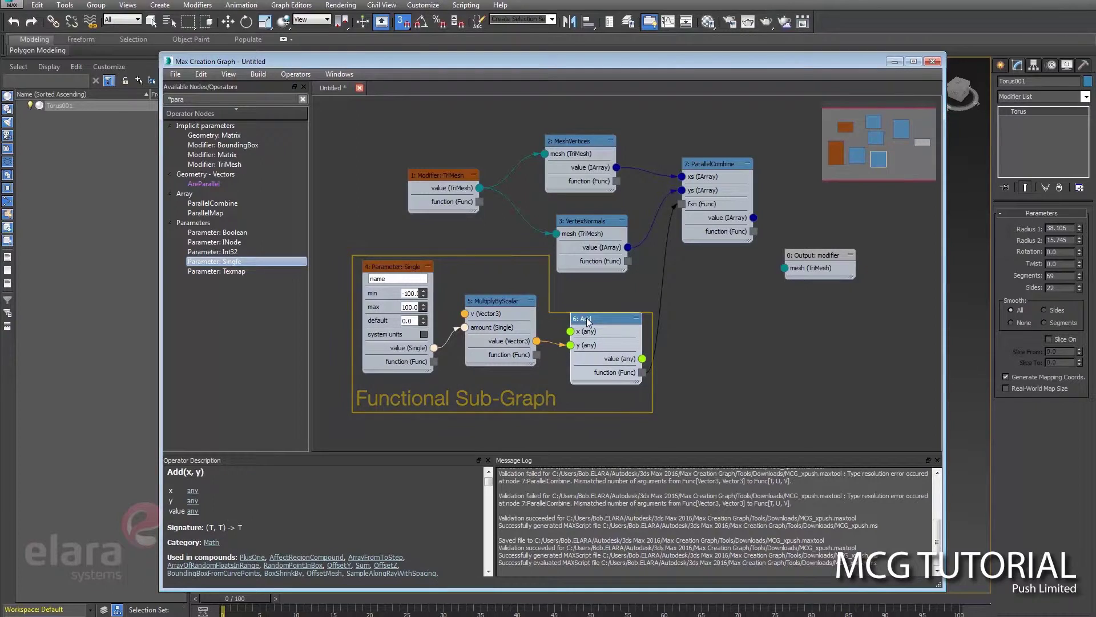
left_click_drag(719, 165, 697, 187)
left_click_drag(813, 250, 847, 227)
Feed ParallelCombine's value into the vertices input of a new SetMeshVertices node and the Modifier: TriMesh value into its mesh input
left_click_drag(730, 240, 754, 244)
type("setmes")
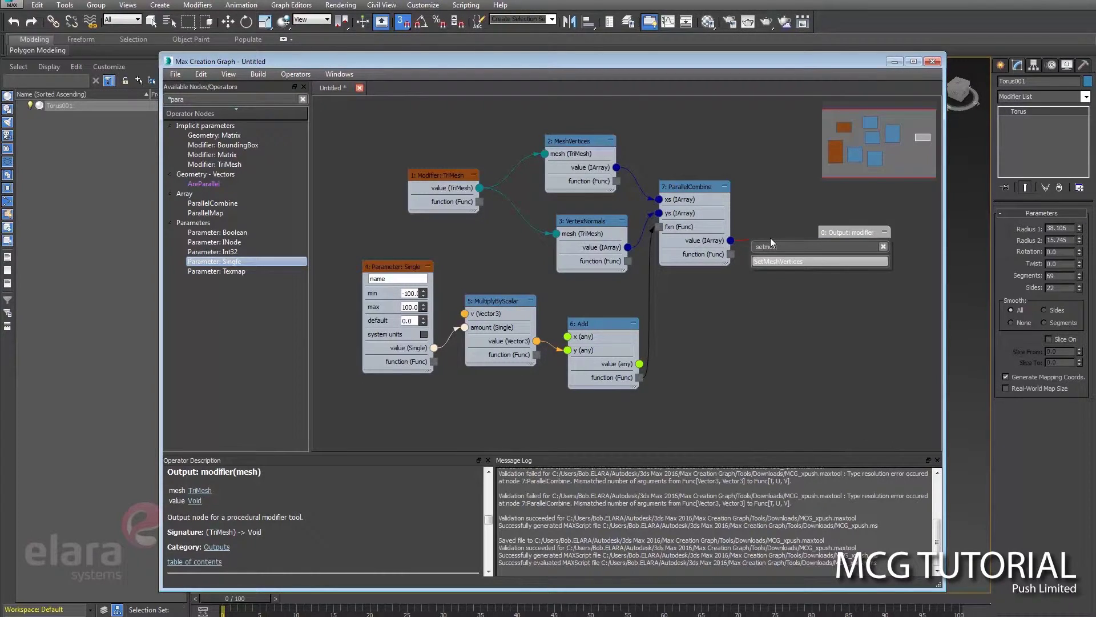
left_click(793, 261)
left_click_drag(774, 244, 820, 198)
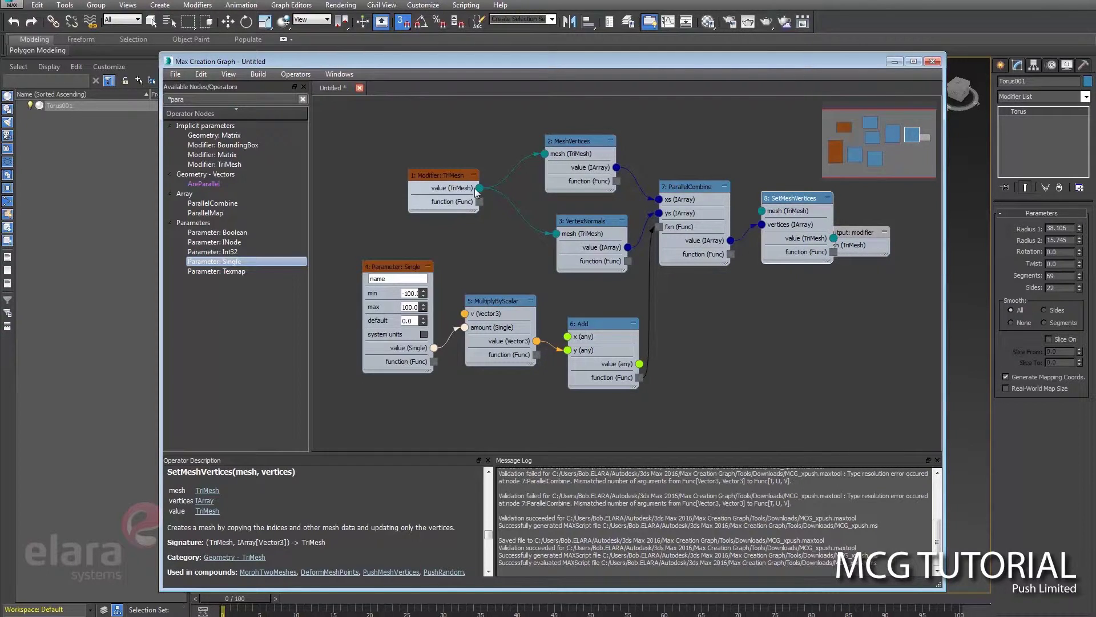
mouse_move(475, 187)
left_mouse_down()
mouse_move(611, 185)
mouse_move(435, 180)
mouse_move(616, 187)
mouse_move(764, 214)
mouse_move(766, 187)
left_mouse_up()
left_click(778, 198)
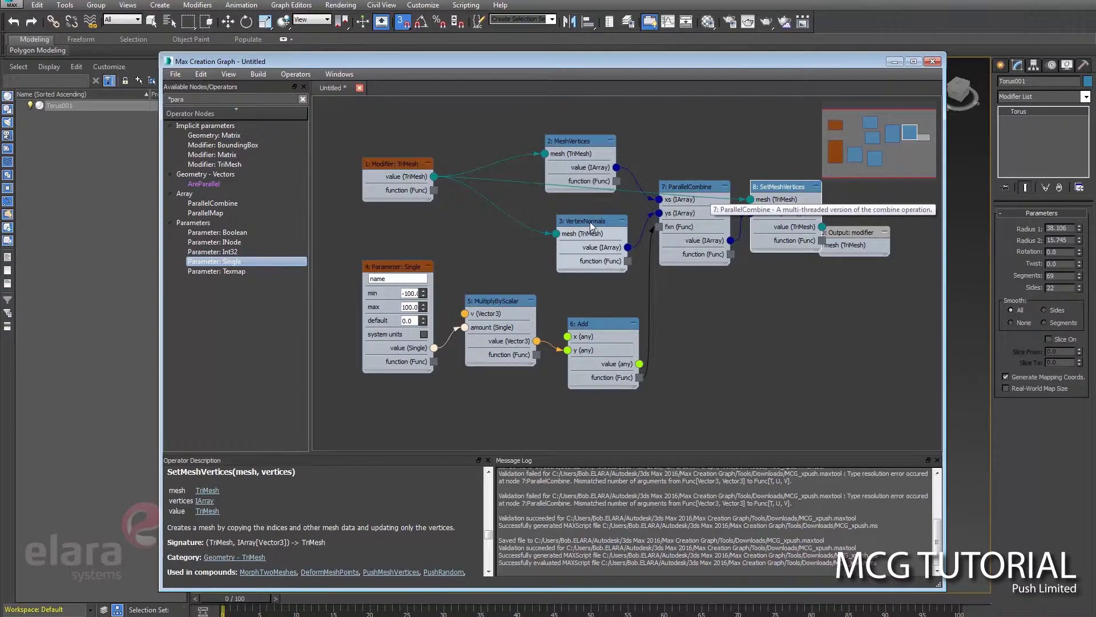
Tidy the VertexNormals, ParallelCombine and Add nodes, and connect SetMeshVertices' value output to the Output: modifier node's mesh input
left_click_drag(590, 226, 584, 229)
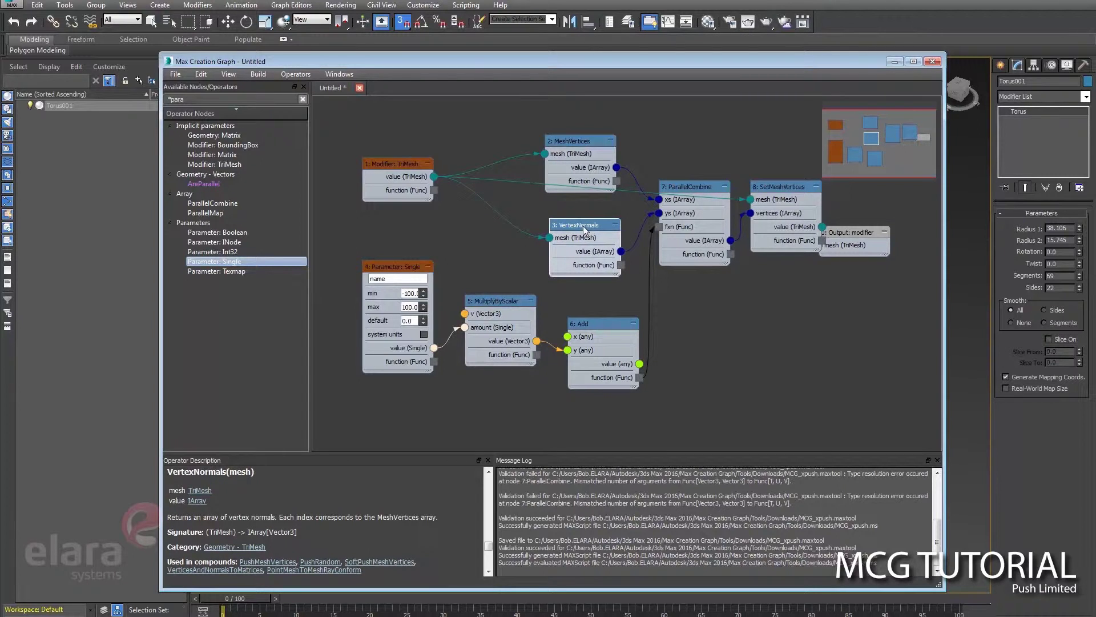
left_click_drag(583, 225, 580, 221)
left_click_drag(691, 187, 691, 176)
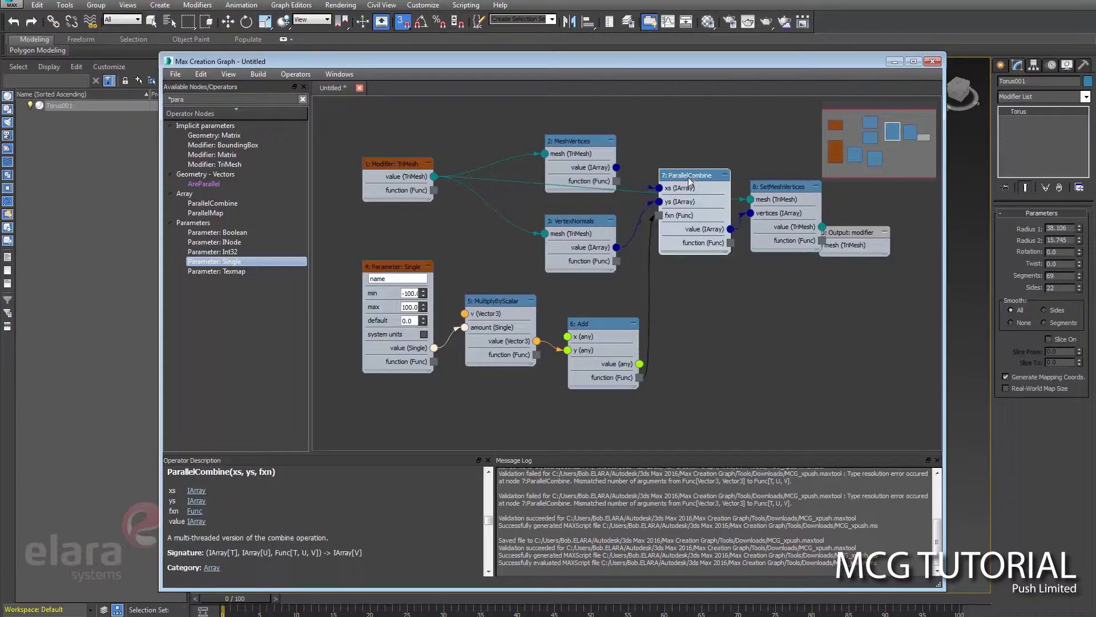
left_click_drag(606, 330, 595, 319)
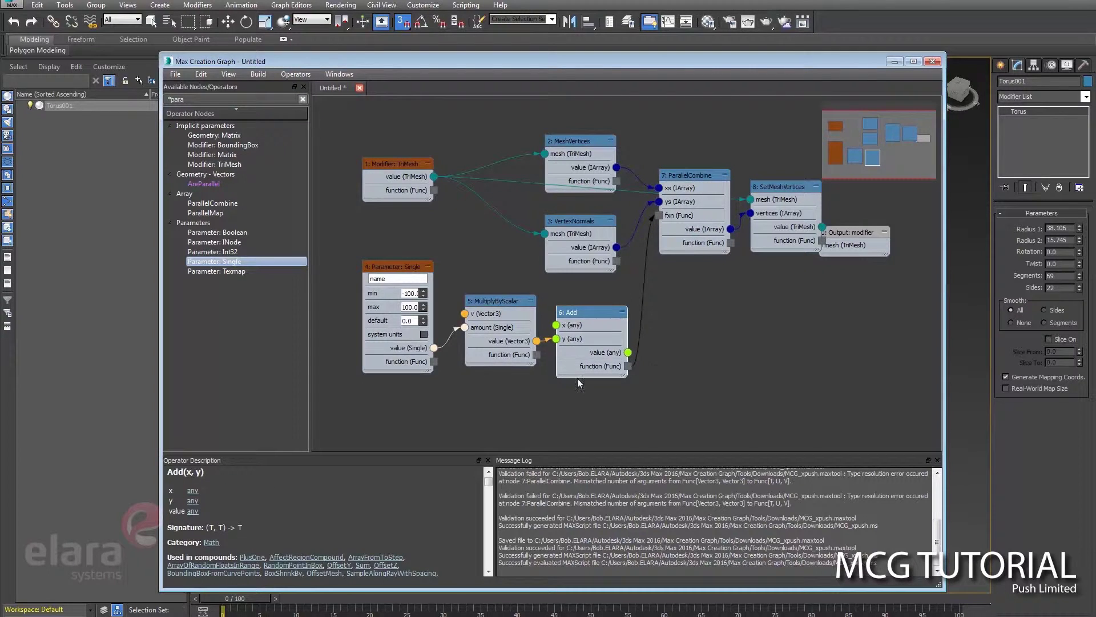
mouse_move(852, 234)
left_mouse_down()
mouse_move(886, 223)
mouse_move(853, 233)
left_mouse_up()
left_click(820, 228)
Save the graph as an MCG tool named MCG_Push in the Tools Downloads folder
left_click(175, 75)
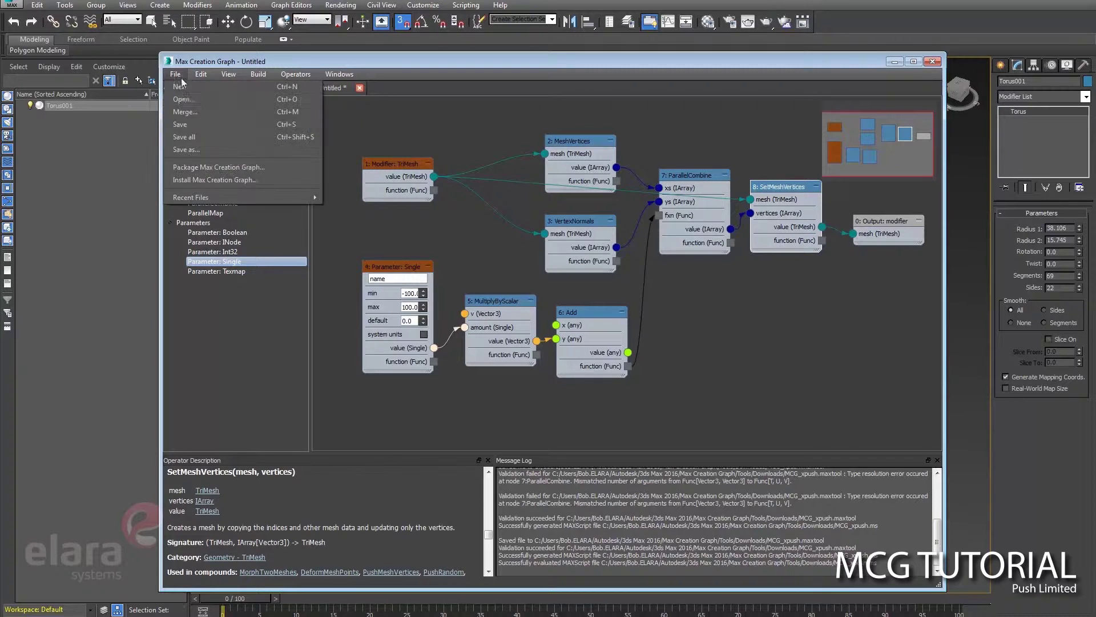
left_click(191, 137)
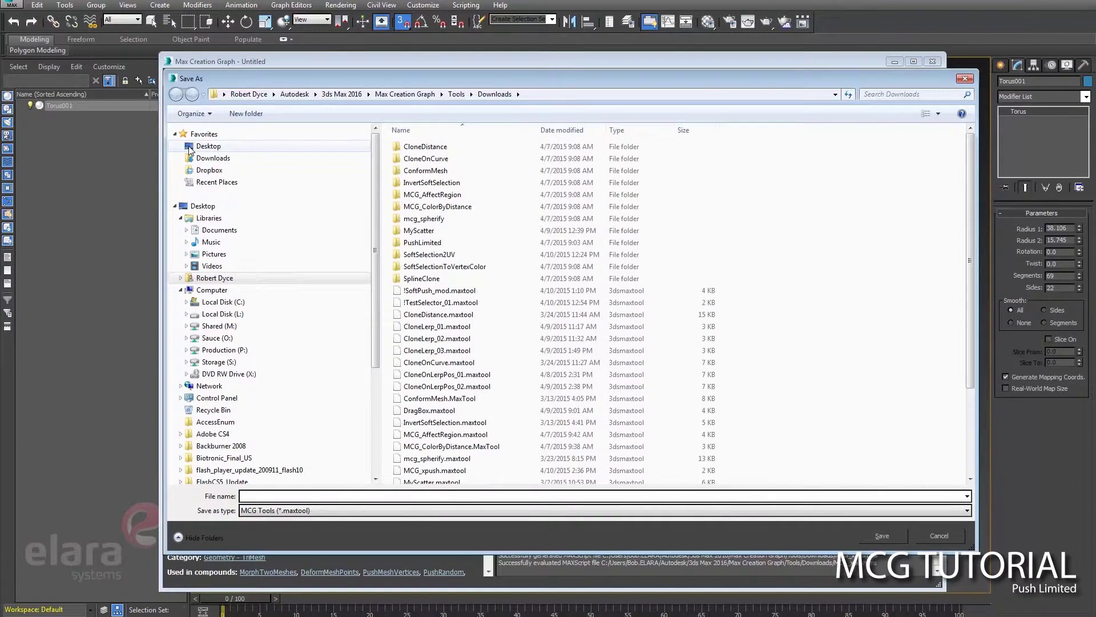
type("MCG")
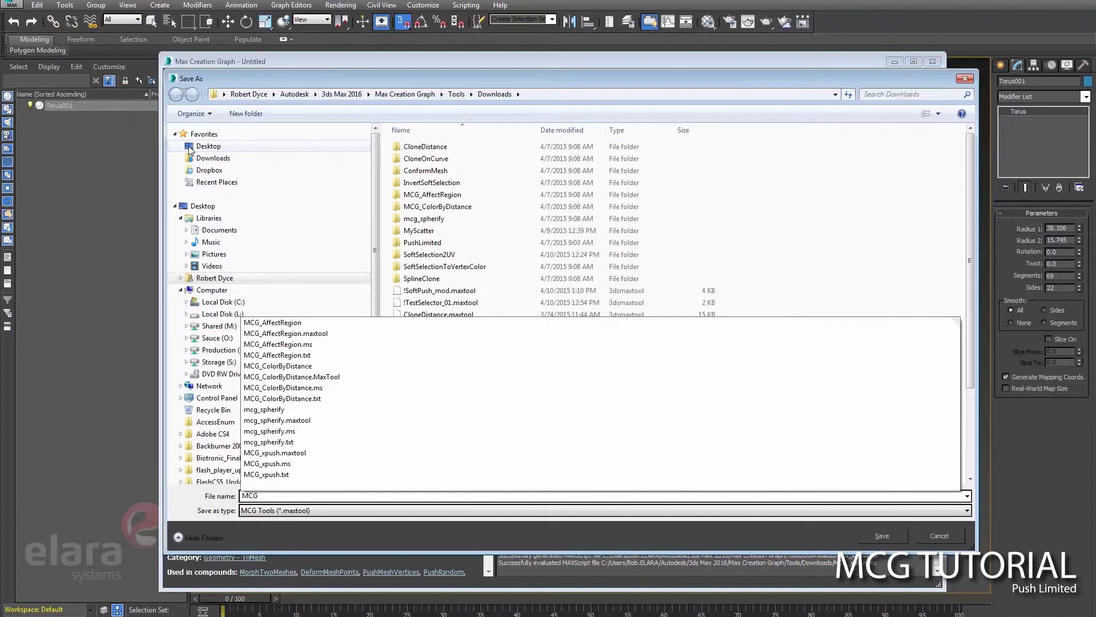
type("_Push")
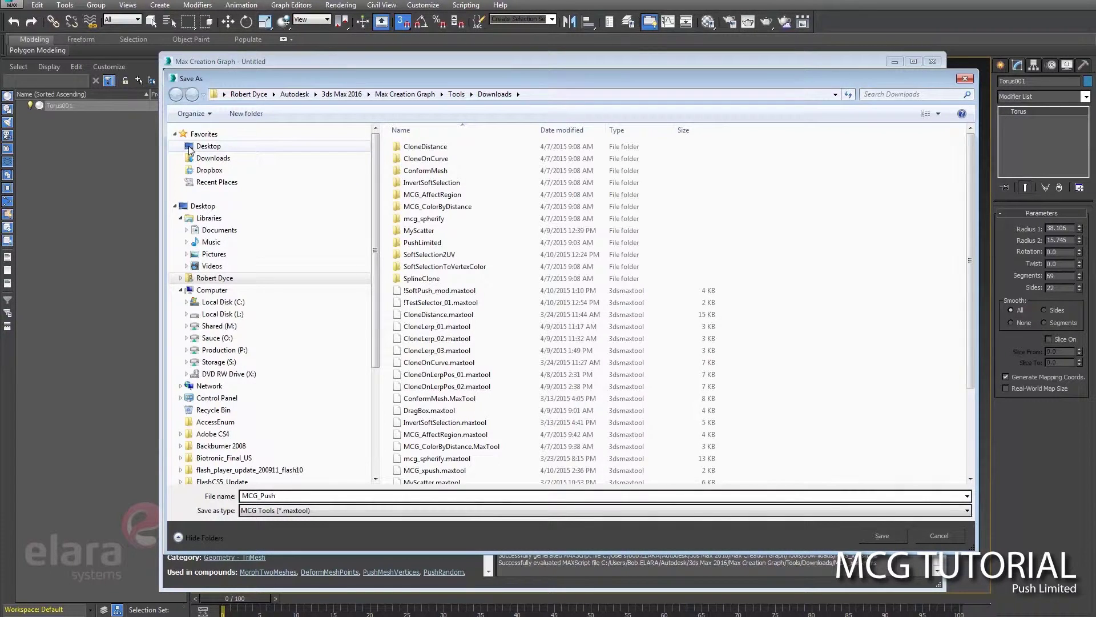
key("Return")
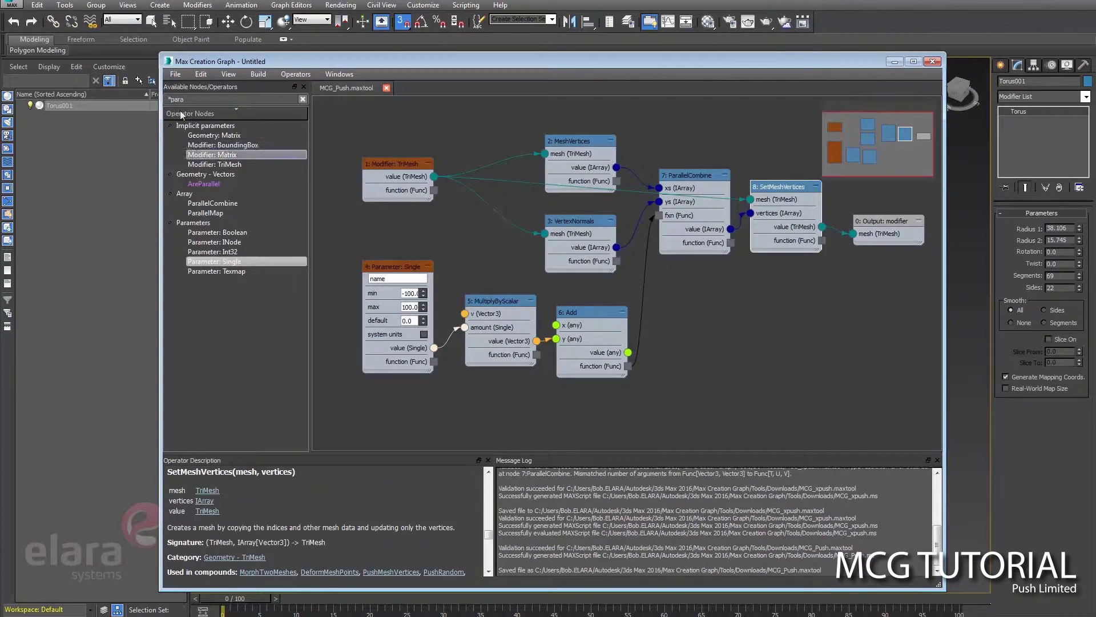
Evaluate the MCG_Push graph and close the Max Creation Graph editor
left_click(262, 76)
left_click(274, 87)
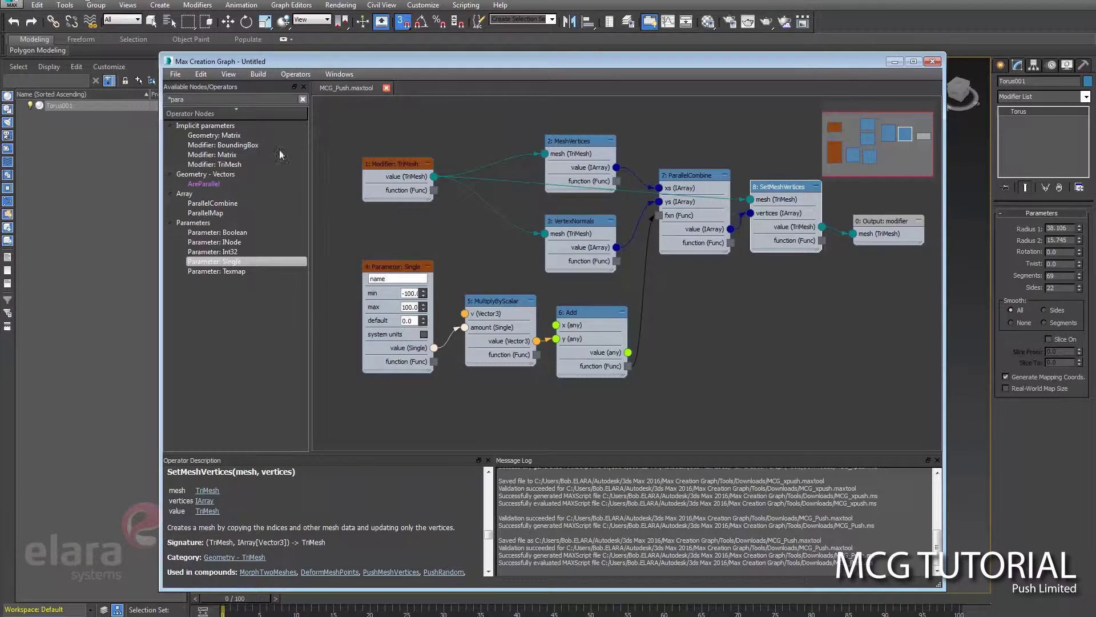
left_click(932, 61)
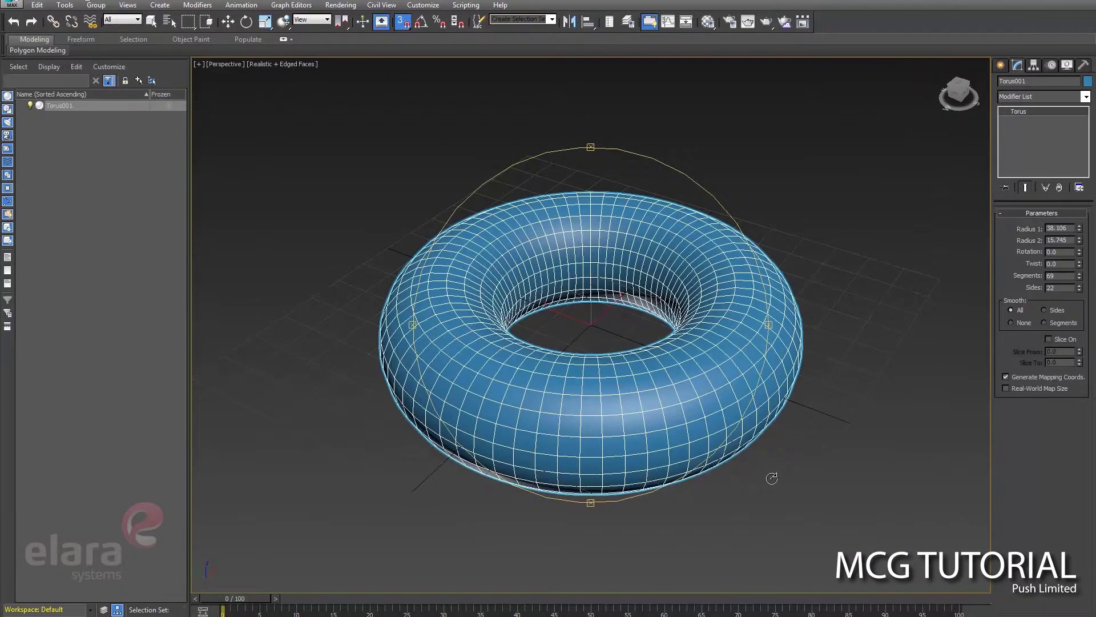
Add the MCG_Push modifier to the selected torus
left_click(1086, 97)
left_click_drag(1089, 134, 1091, 263)
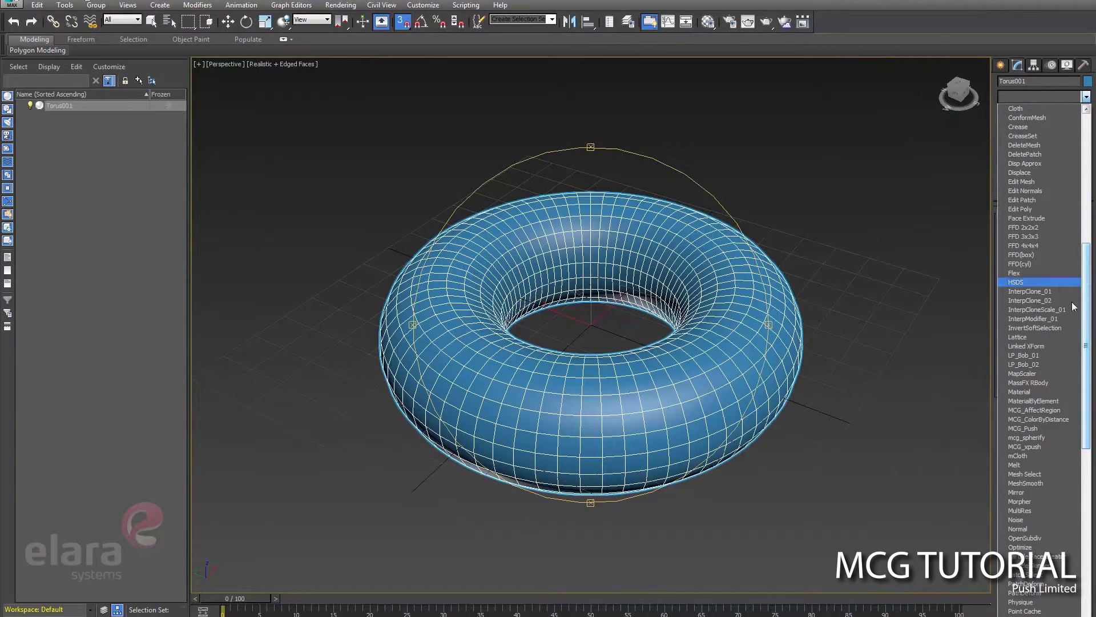
left_click(1057, 430)
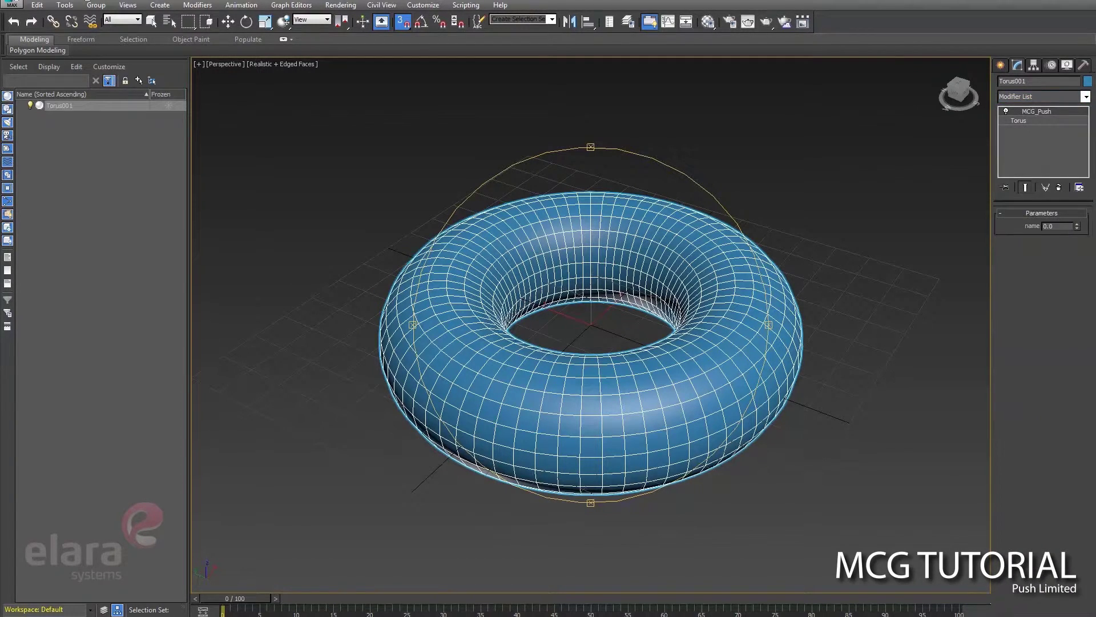
Test MCG_Push by raising its name parameter to about 3.7, then lowering it to -1.1 to shrink the torus
mouse_move(1077, 230)
left_mouse_down()
mouse_move(1075, 209)
mouse_move(1073, 257)
mouse_move(1067, 143)
mouse_move(1080, 294)
mouse_move(1078, 229)
left_mouse_up()
key("alt+Tab")
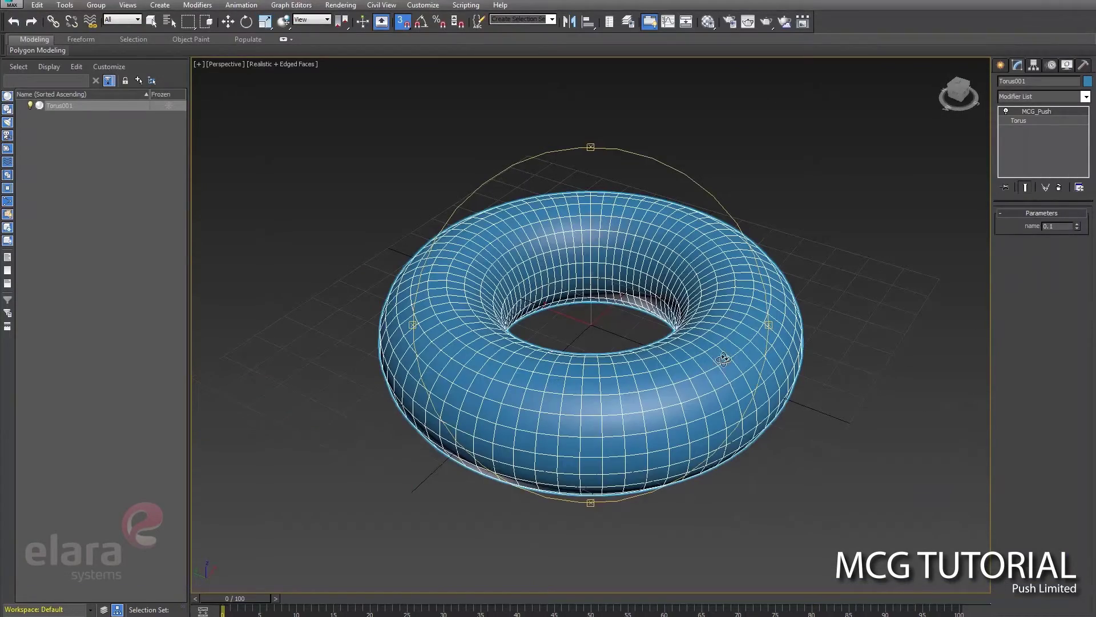
left_click_drag(1076, 227, 1070, 206)
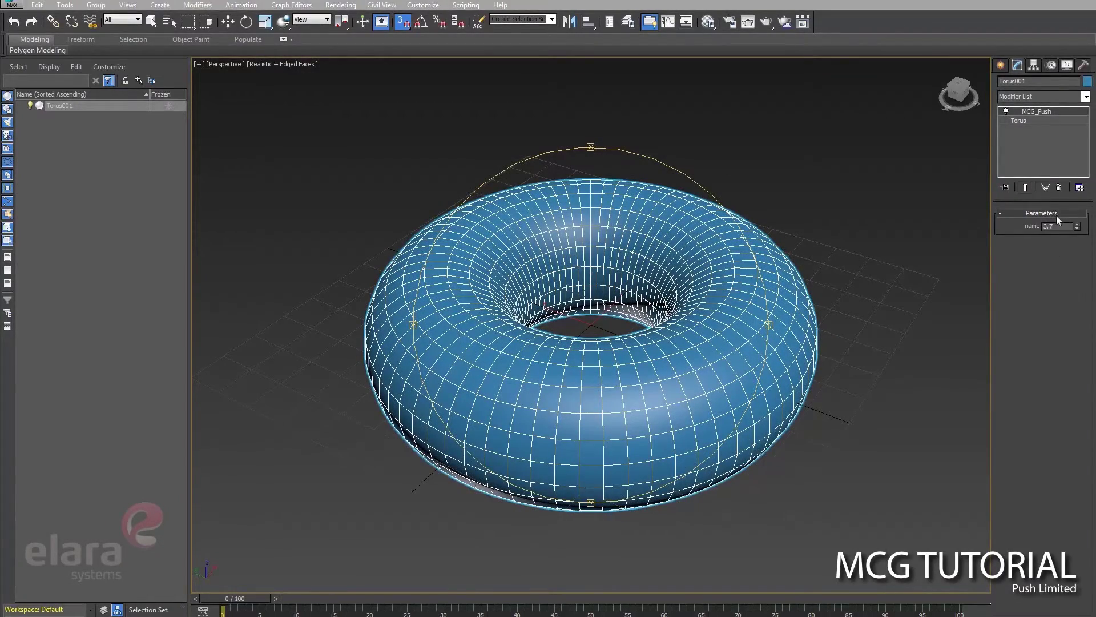
left_click_drag(1078, 227, 1066, 252)
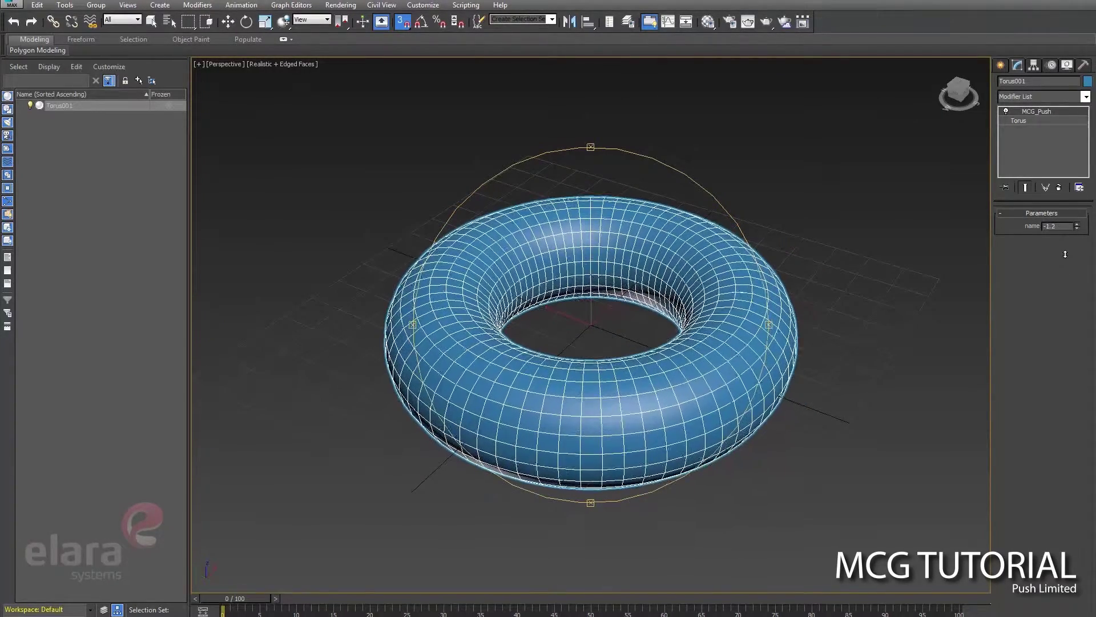
mouse_move(714, 312)
middle_mouse_down("alt")
mouse_move(706, 294)
mouse_move(711, 311)
middle_mouse_up("alt")
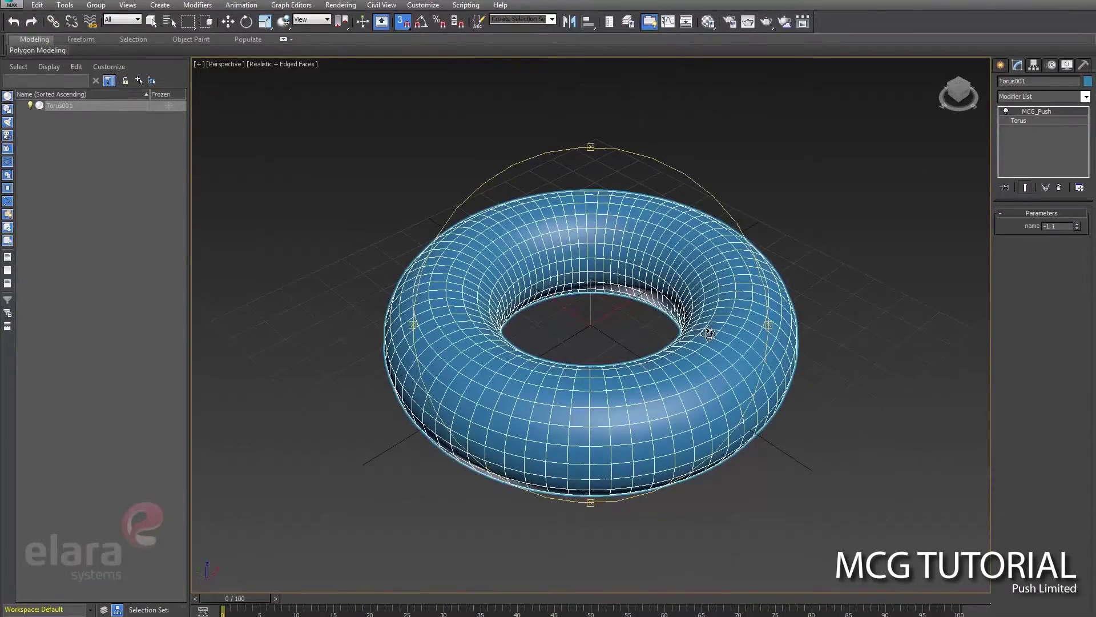